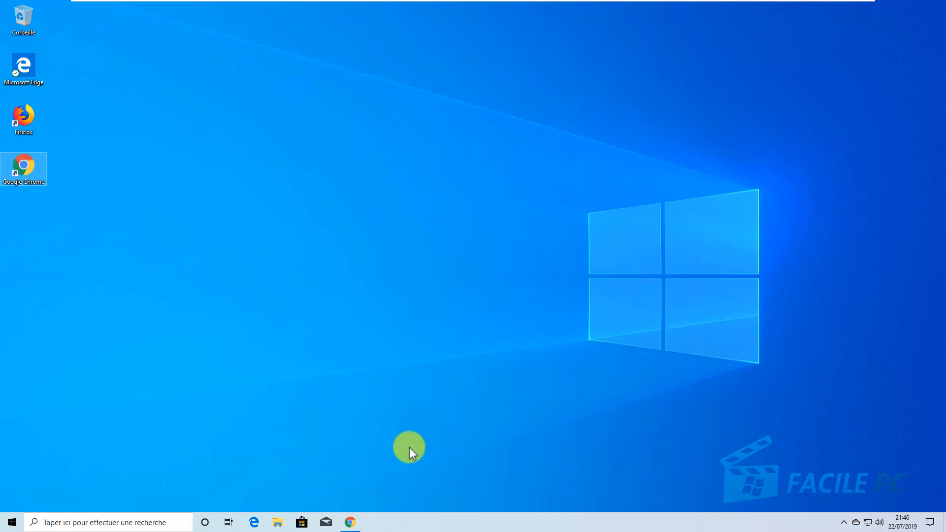
# Step: Open Google Chrome and search Qwant Lite for "rocket dock"
pyautogui.click(351, 522)
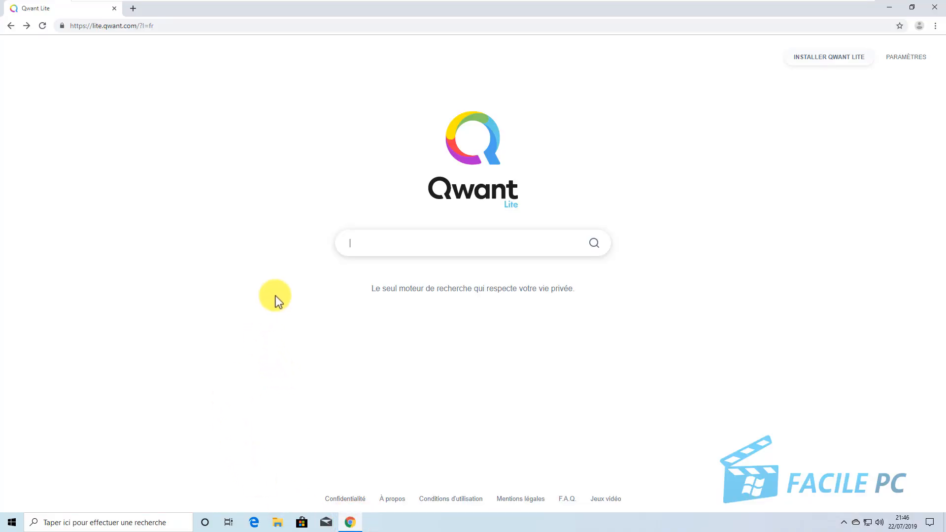
pyautogui.click(374, 246)
pyautogui.write('ro')
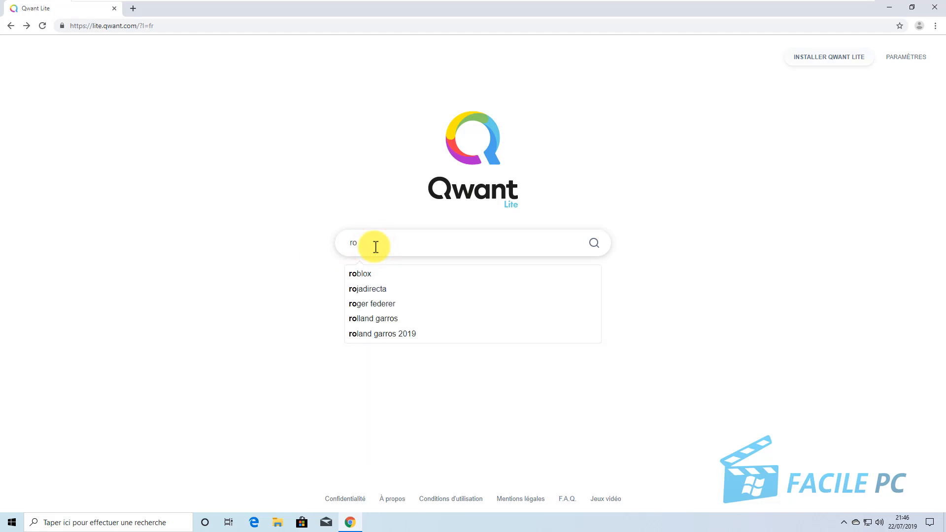
pyautogui.write('cket rock')
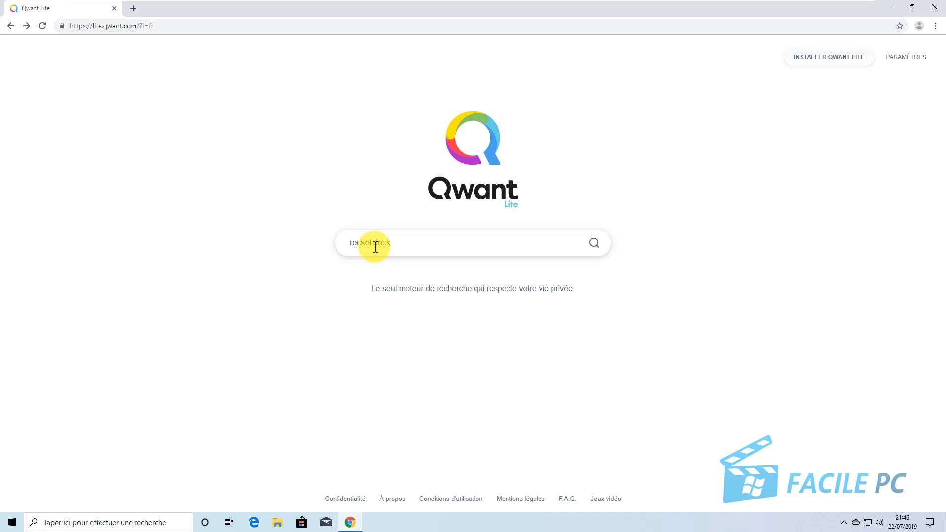
pyautogui.press('Return')
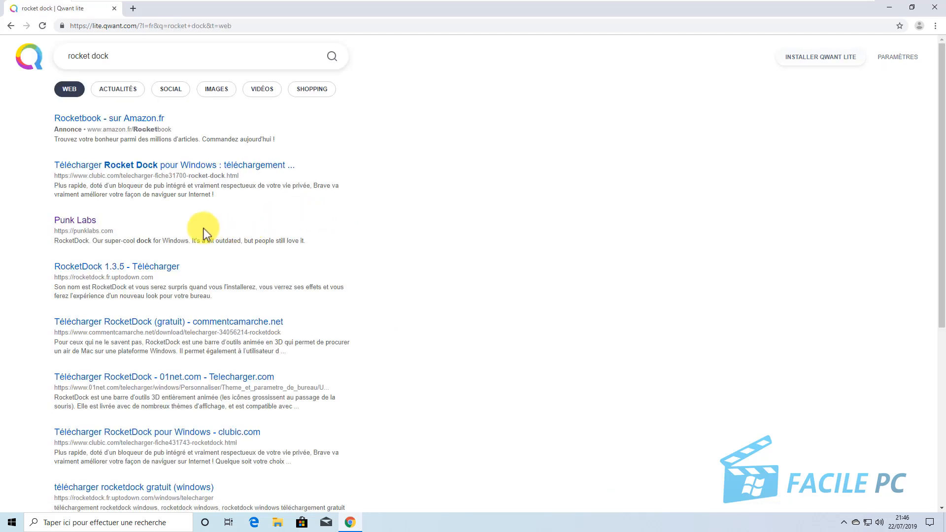
# Step: Open the Punk Labs site from the search results and download RocketDock
pyautogui.click(79, 221)
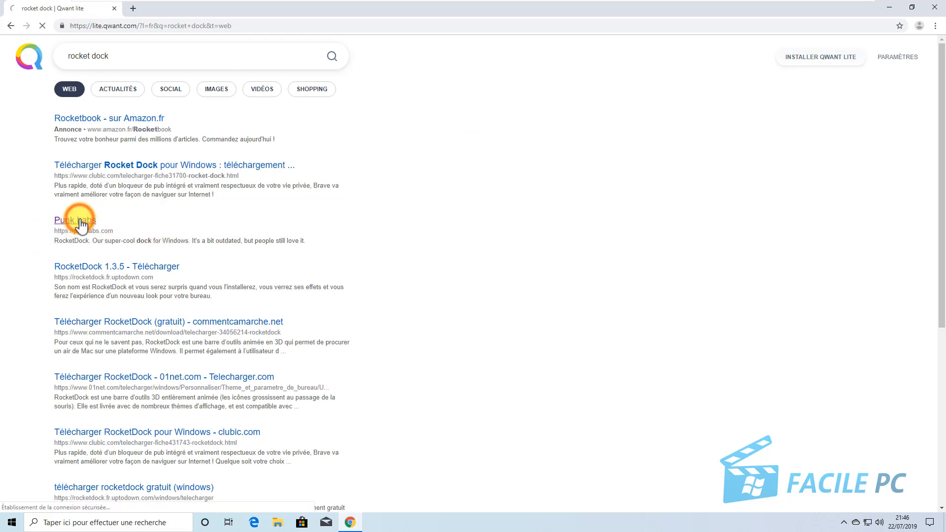
pyautogui.scroll(-3, 397, 272)
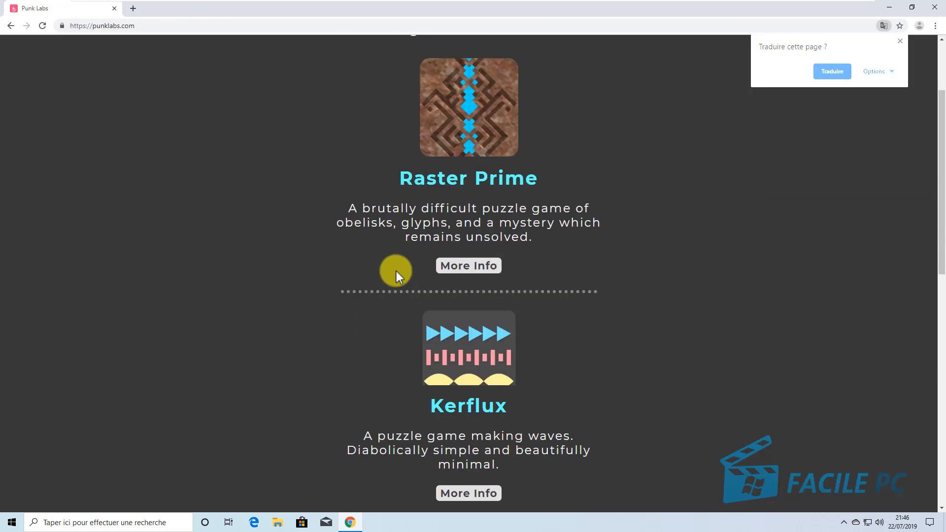
pyautogui.scroll(-10, 397, 271)
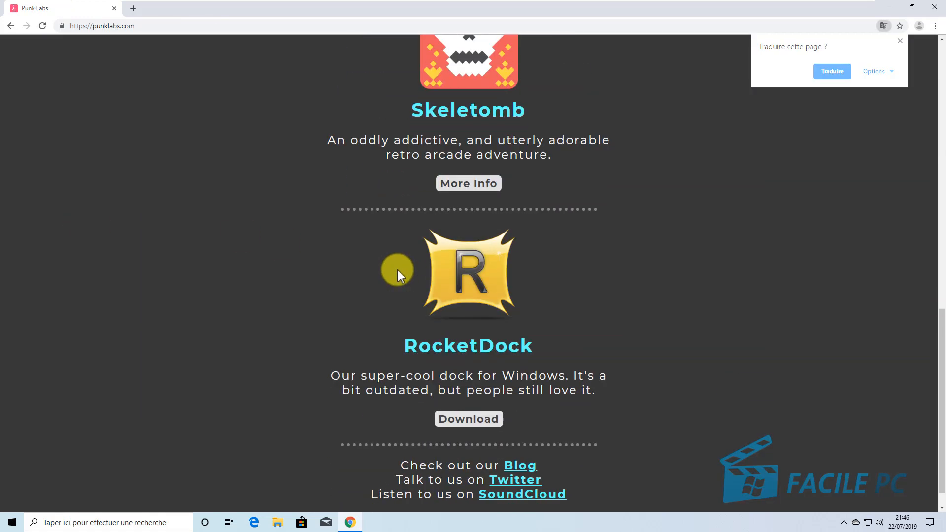
pyautogui.scroll(-1, 397, 270)
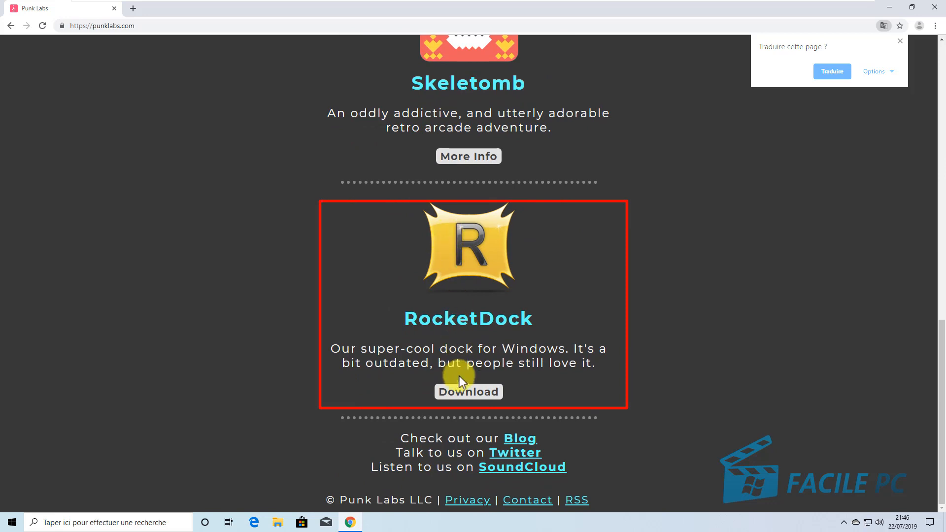
pyautogui.click(465, 392)
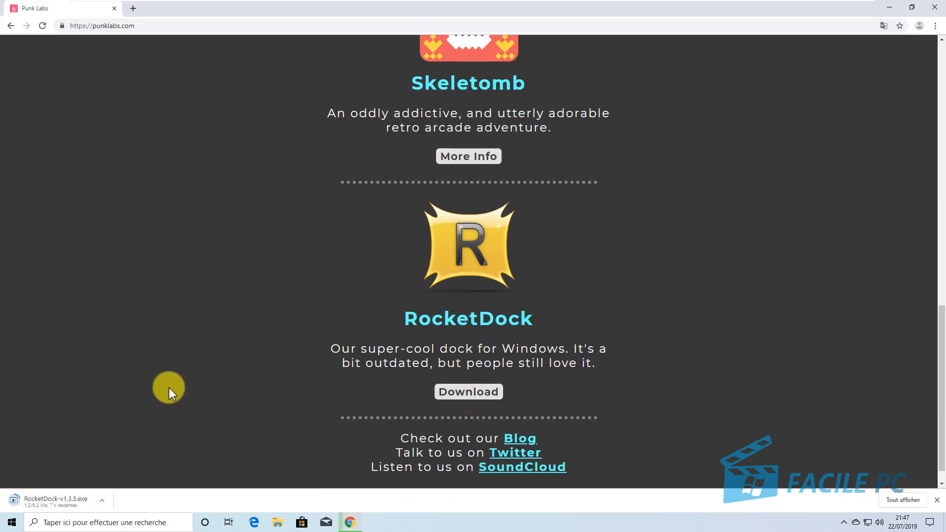
# Step: Show the downloaded RocketDock-v1.3.5 file in its folder, run it and authorize it to make changes to the computer
pyautogui.click(37, 494)
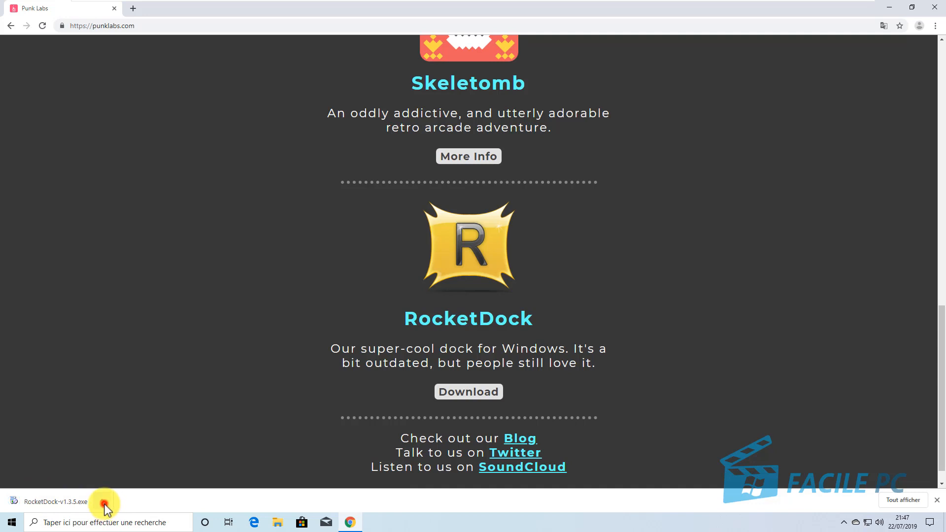
pyautogui.click(103, 502)
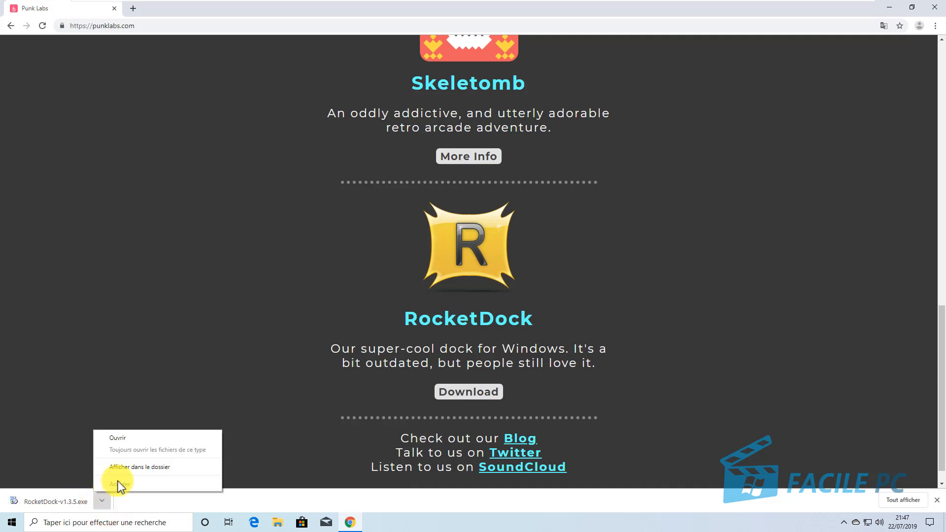
pyautogui.click(121, 468)
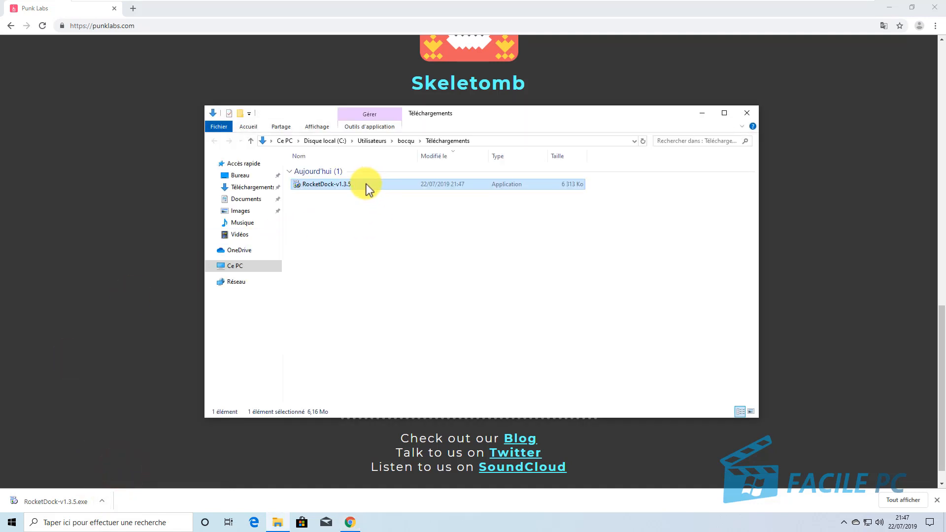
pyautogui.doubleClick(366, 184)
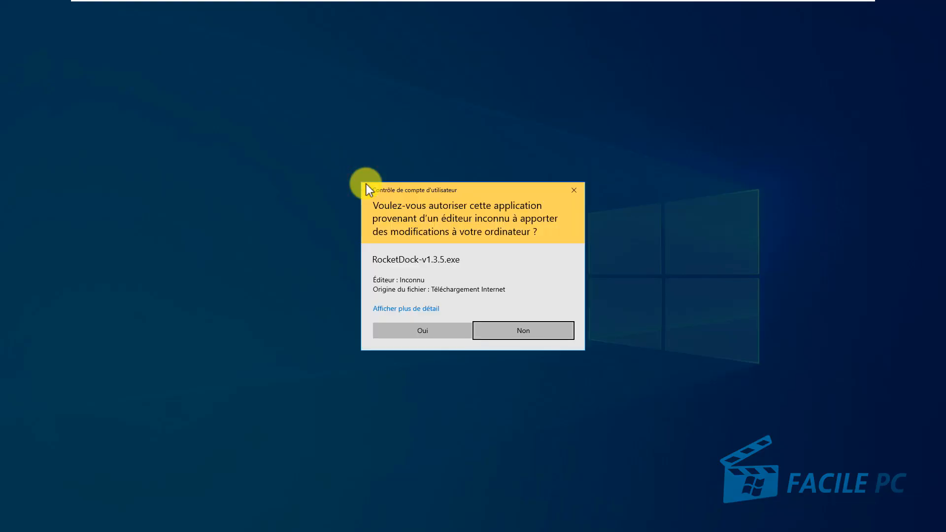
pyautogui.click(426, 331)
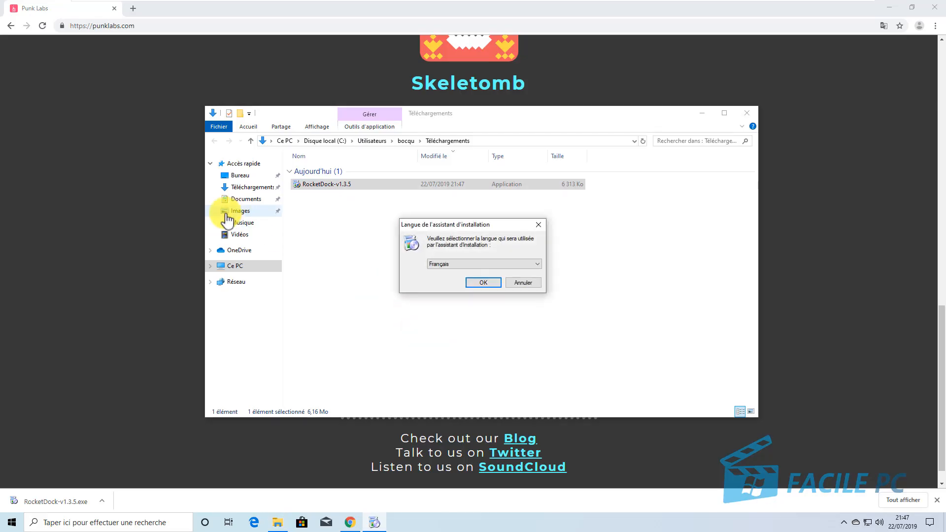
# Step: Close the browser and the Téléchargements folder window, leaving the installer's language dialog open
pyautogui.click(934, 7)
pyautogui.click(934, 8)
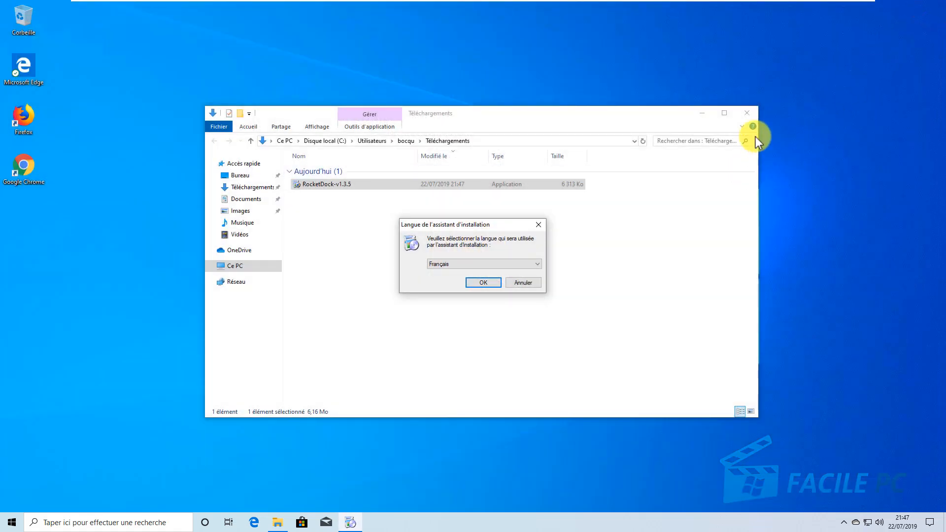
pyautogui.click(744, 113)
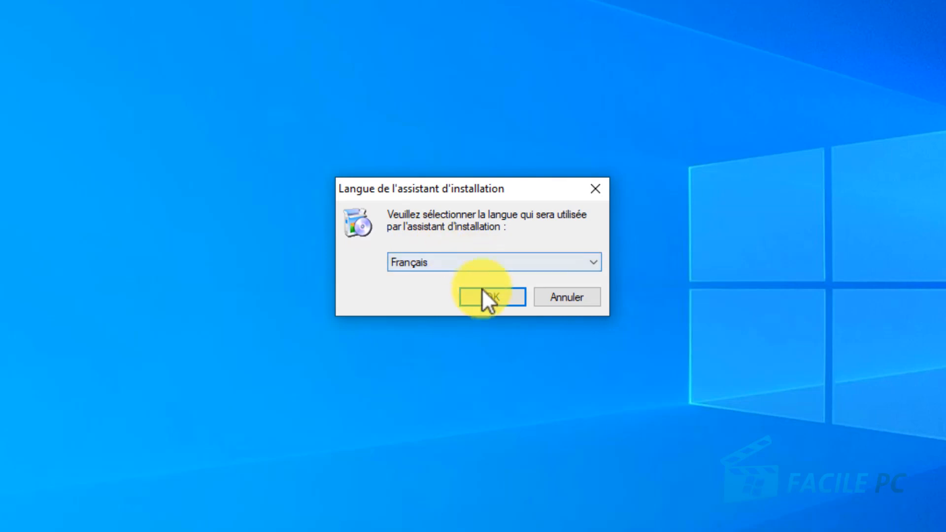
# Step: Start the setup wizard in Français, accept the licence terms and keep the destination folder C:\Program Files (x86)\RocketDock
pyautogui.click(488, 297)
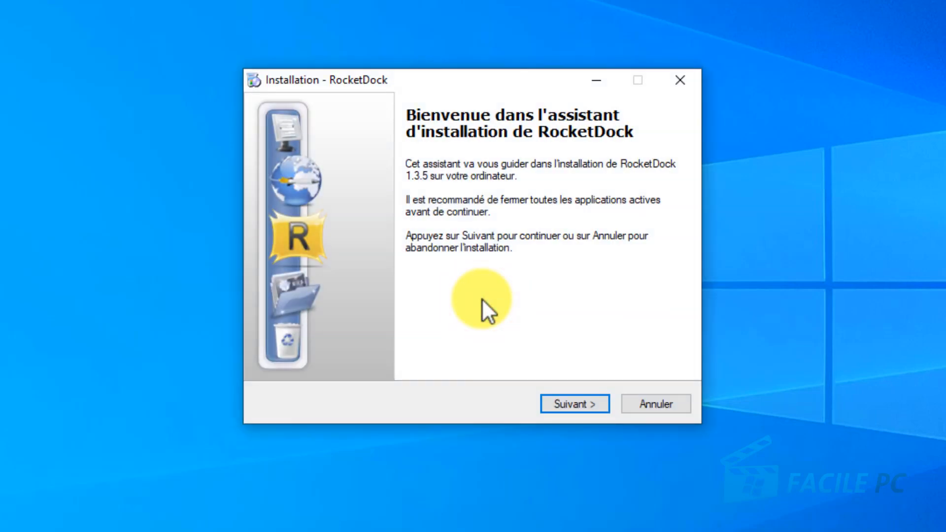
pyautogui.click(567, 407)
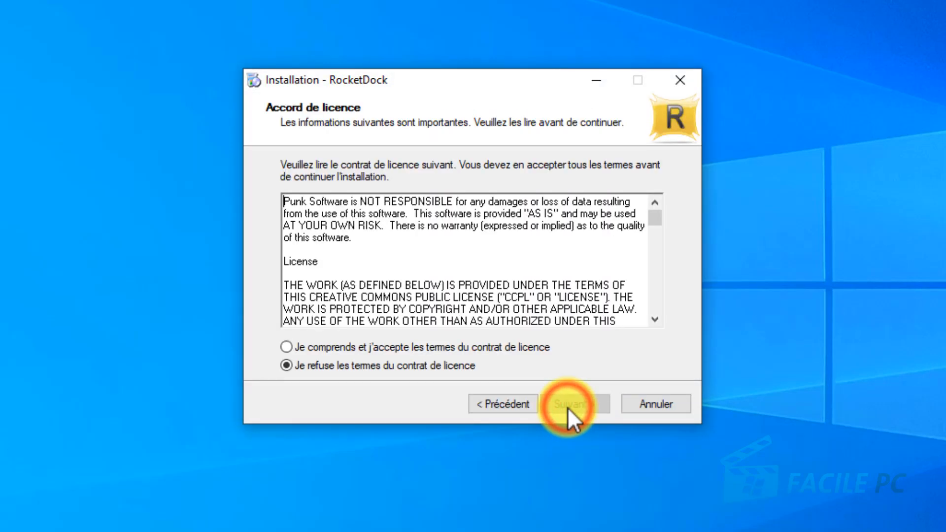
pyautogui.click(363, 343)
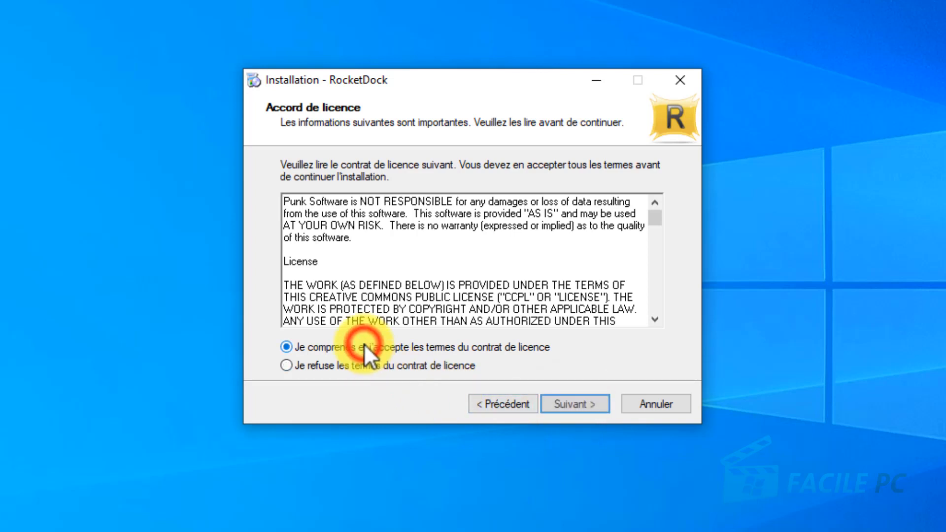
pyautogui.click(579, 405)
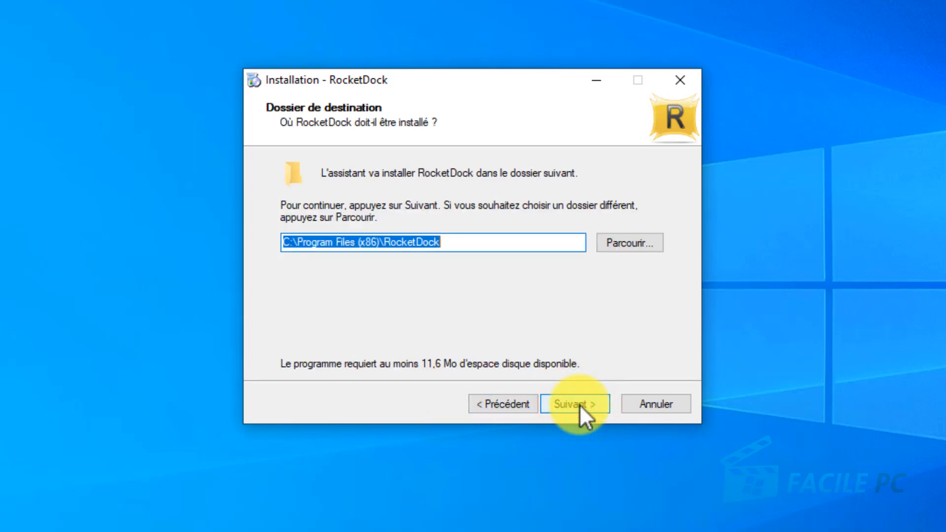
pyautogui.click(580, 405)
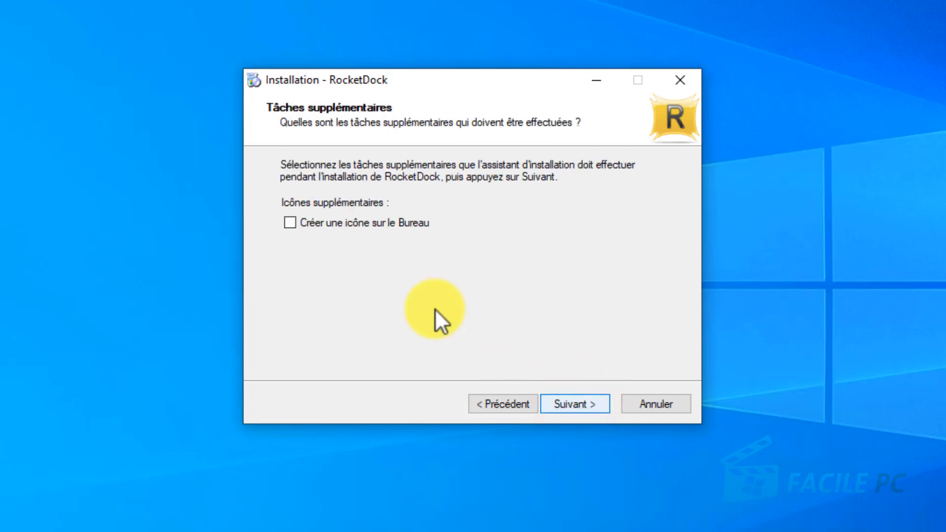
# Step: Install RocketDock with the option to create a desktop icon, finish the wizard and launch RocketDock from the desktop
pyautogui.click(301, 224)
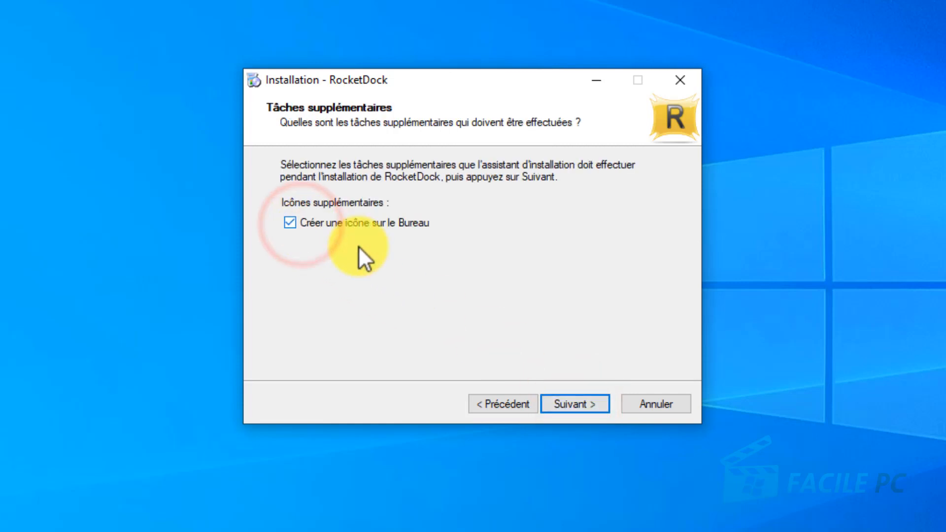
pyautogui.click(565, 404)
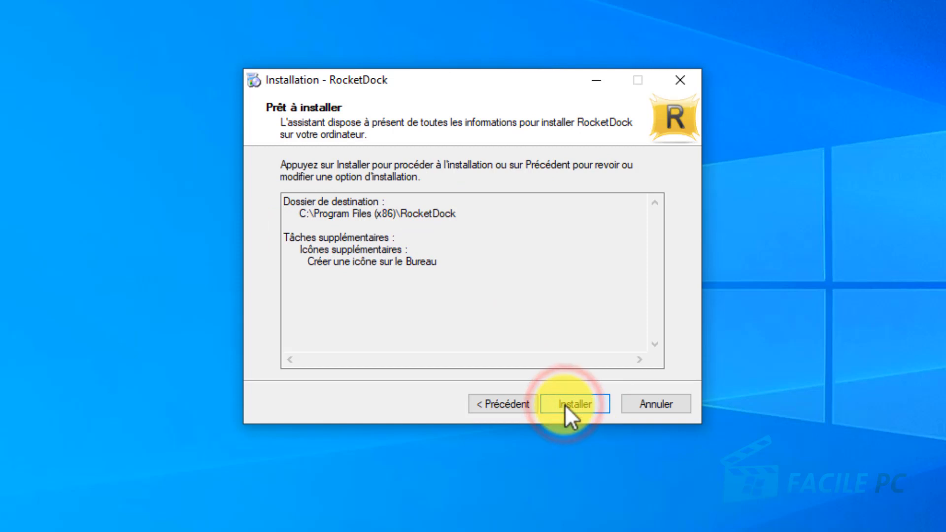
pyautogui.click(565, 405)
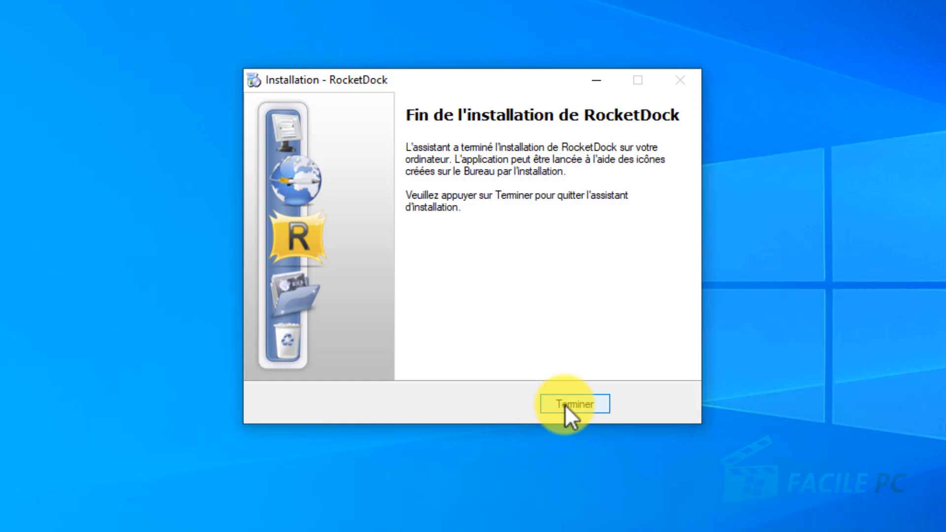
pyautogui.click(565, 404)
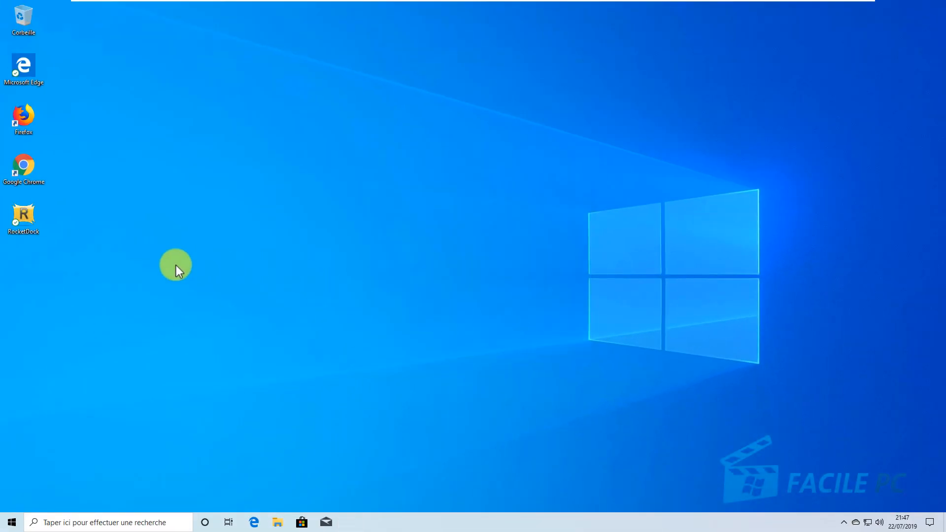
pyautogui.doubleClick(23, 224)
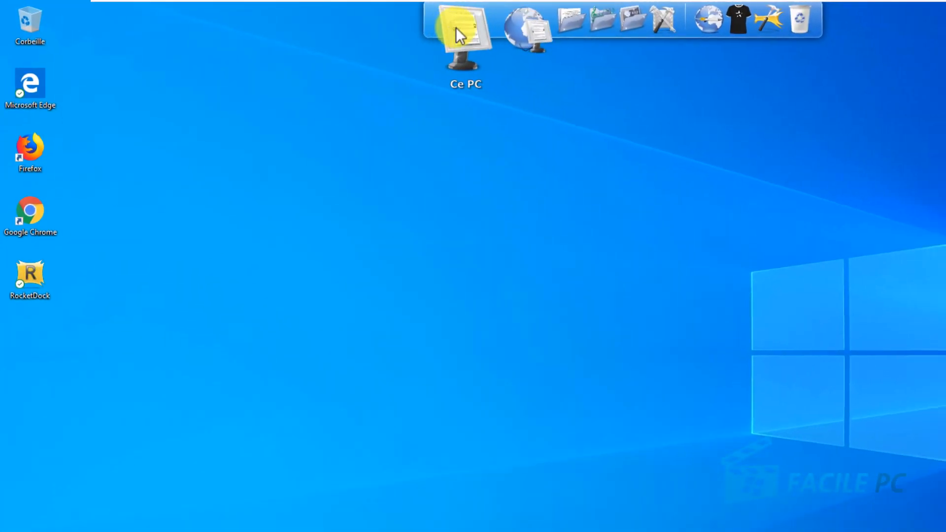
# Step: Try the dock's Ce PC, Réseau and Tous les Panneaux de configuration shortcuts, closing each window after viewing it
pyautogui.click(462, 30)
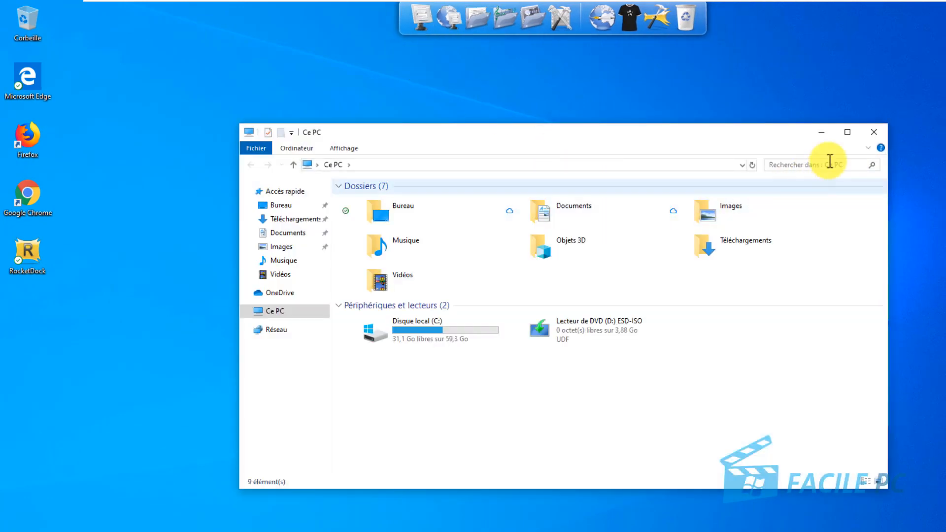
pyautogui.click(873, 132)
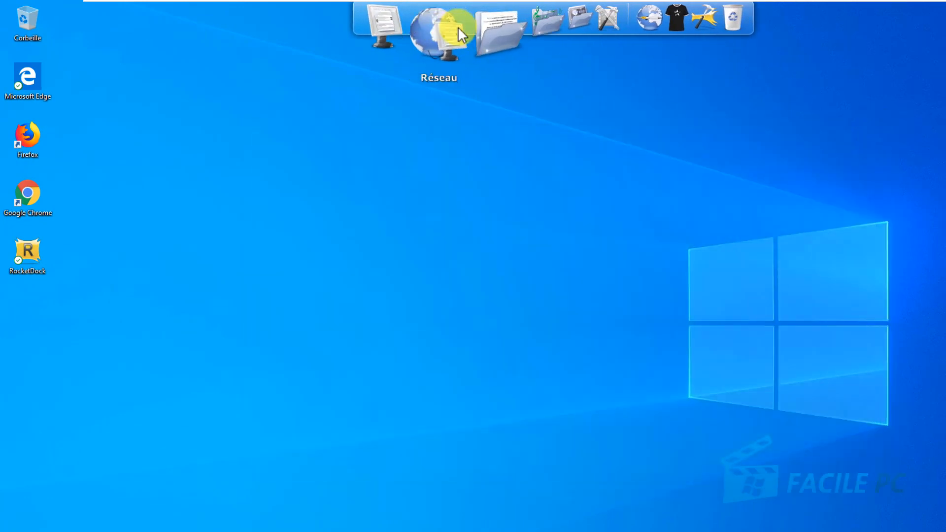
pyautogui.click(455, 33)
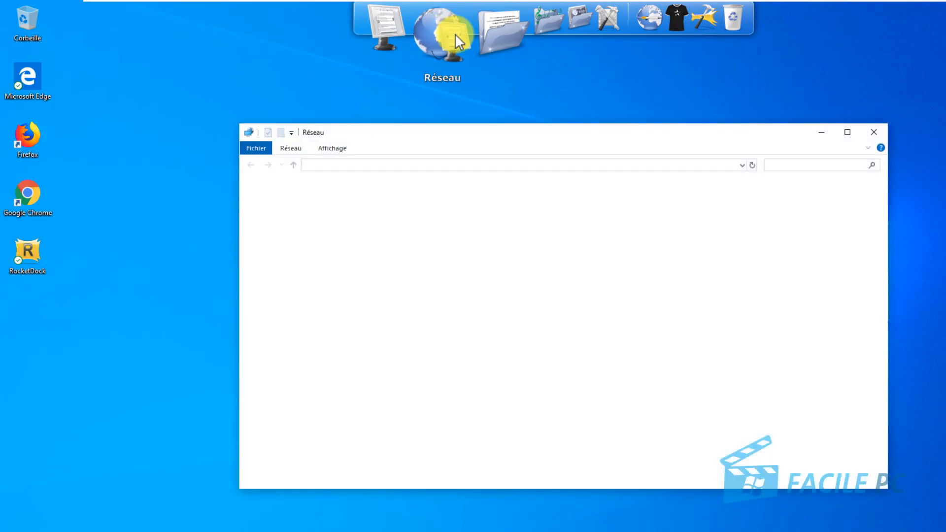
pyautogui.click(693, 304)
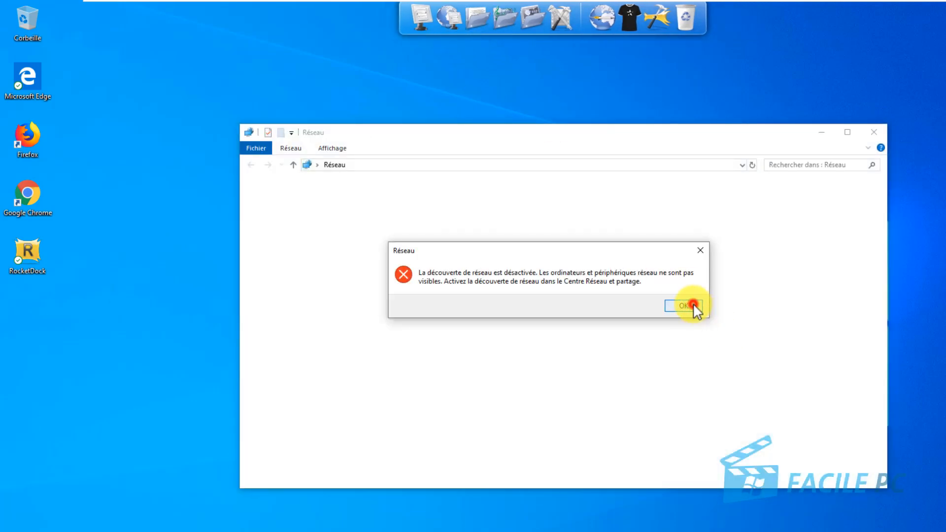
pyautogui.click(879, 133)
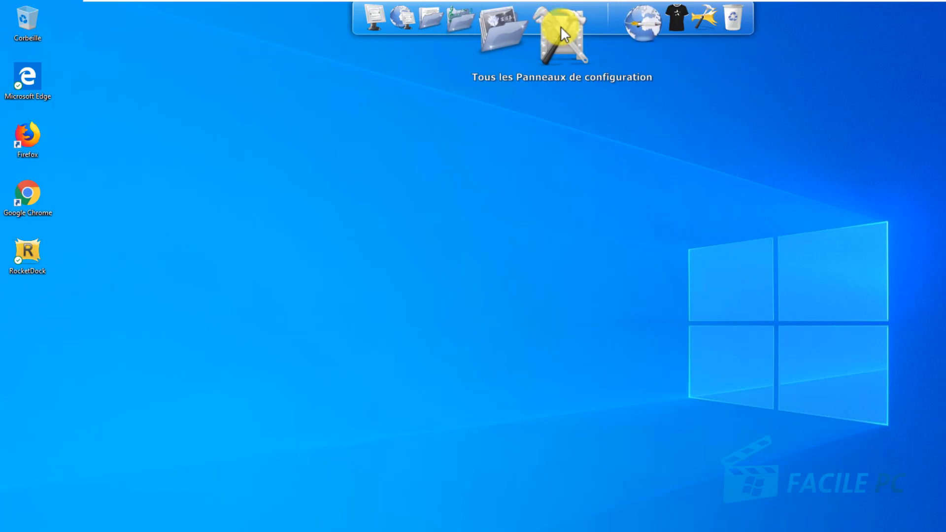
pyautogui.click(560, 26)
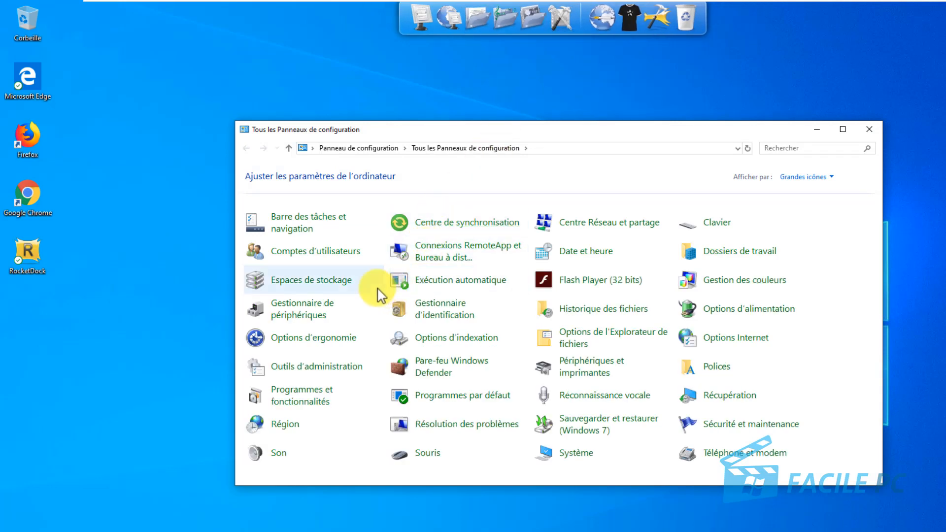
pyautogui.click(869, 129)
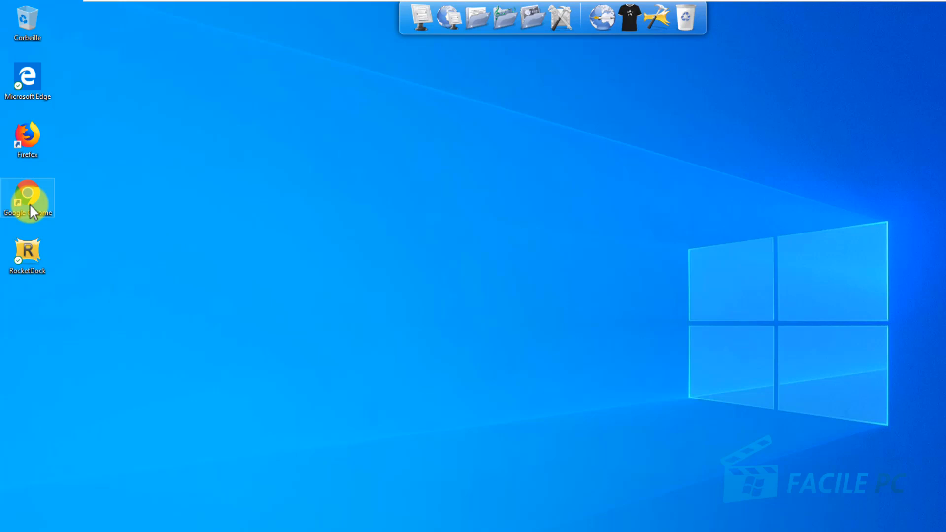
# Step: Add the desktop's Google Chrome shortcut to the dock, right after the Réseau icon
pyautogui.moveTo(30, 205); pyautogui.dragTo(455, 18)
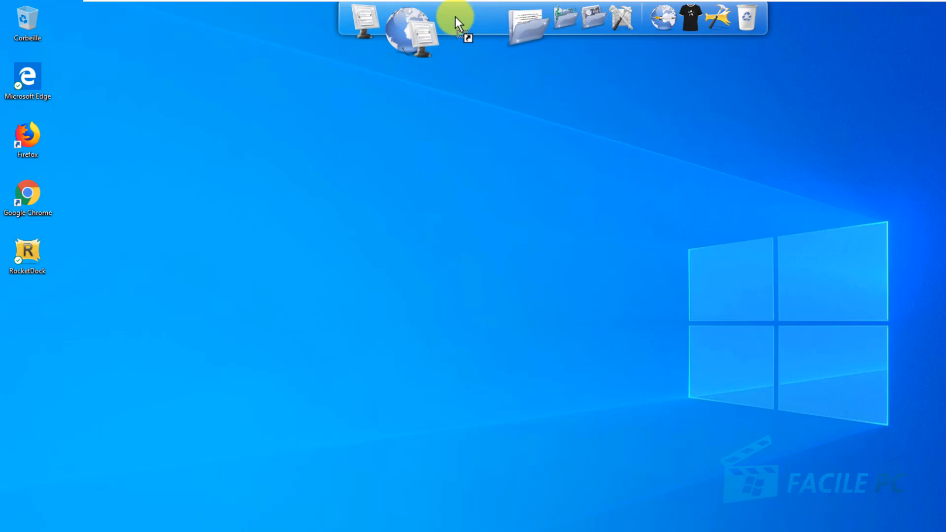
pyautogui.moveTo(455, 17); pyautogui.dragTo(455, 17)
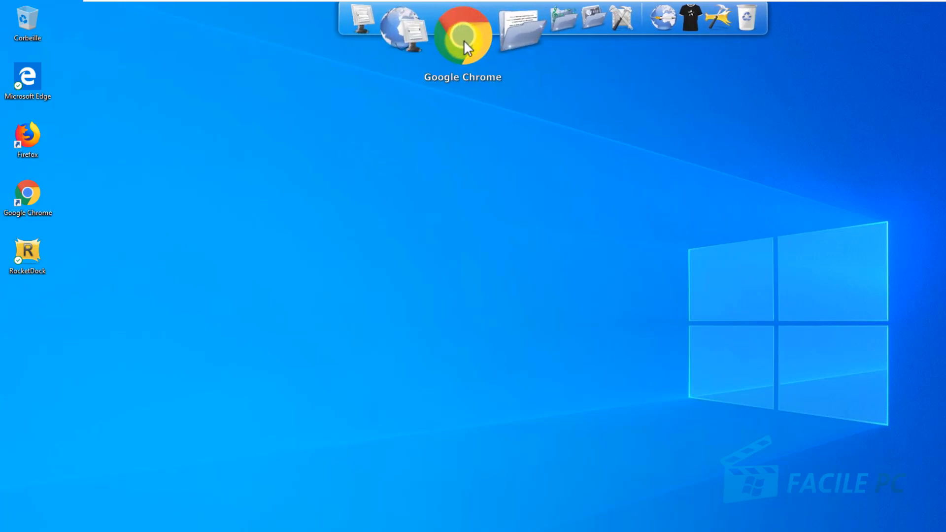
# Step: Add the desktop's Firefox shortcut to the dock before Google Chrome, try launching it, postpone the default-browser choice and close Firefox
pyautogui.click(31, 144)
pyautogui.moveTo(30, 143); pyautogui.dragTo(453, 21)
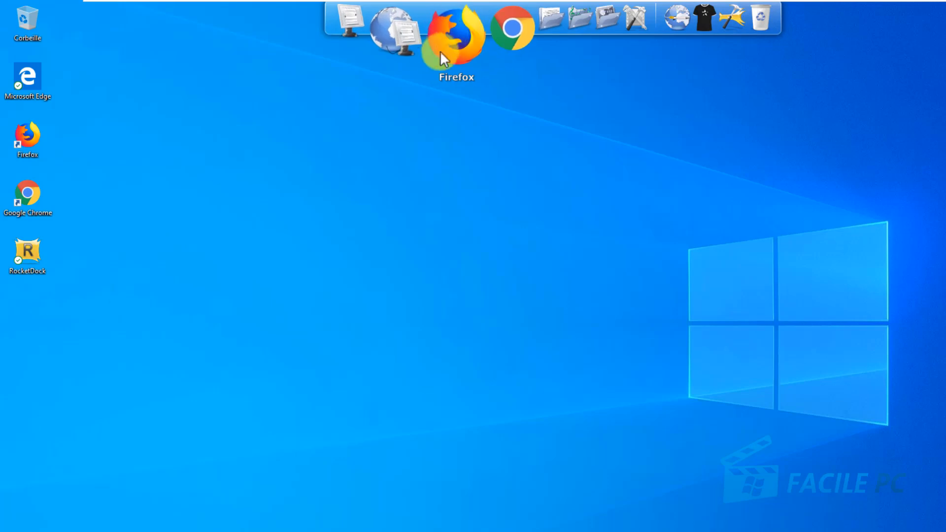
pyautogui.click(452, 28)
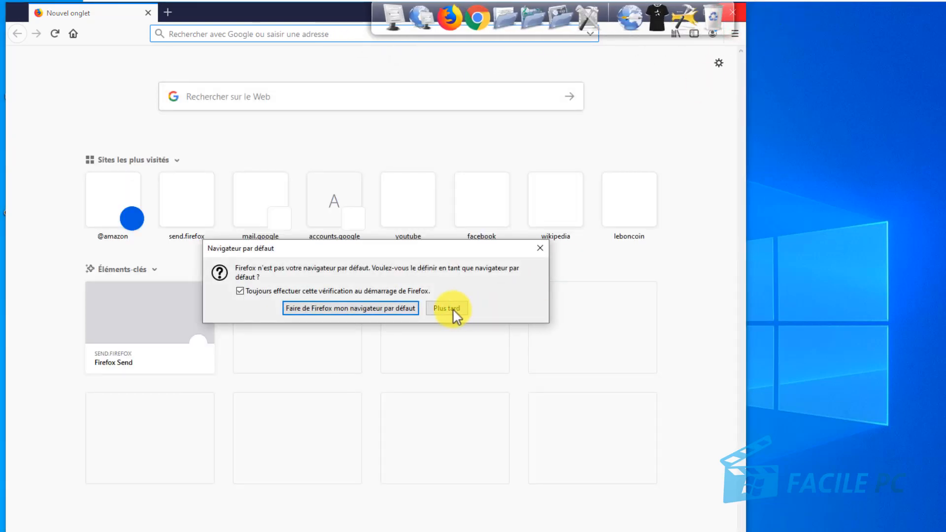
pyautogui.click(449, 309)
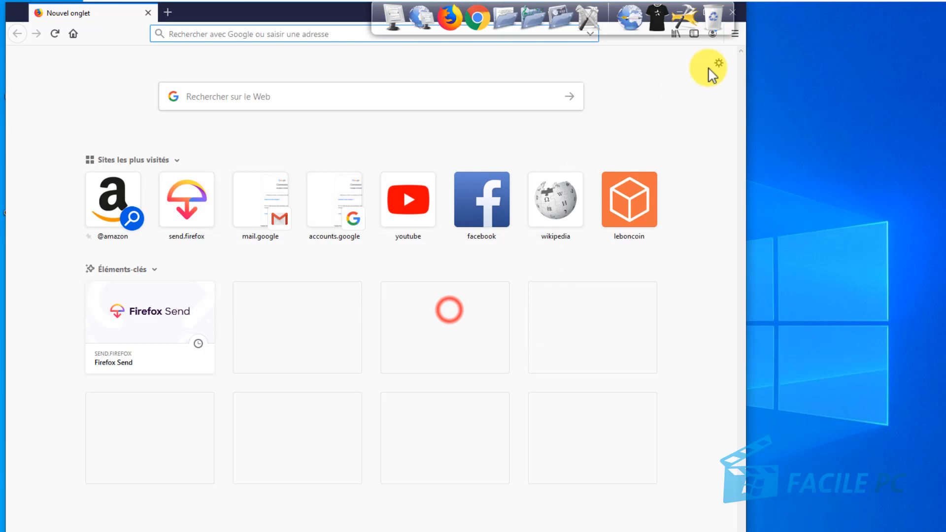
pyautogui.click(733, 14)
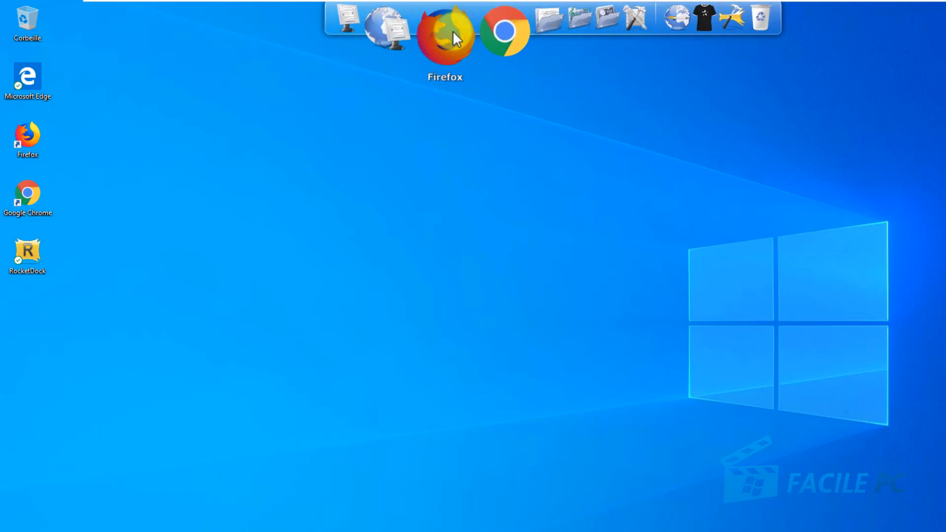
# Step: Remove the Firefox and Google Chrome icons from the dock by pulling them out onto the desktop
pyautogui.moveTo(453, 31); pyautogui.dragTo(360, 157)
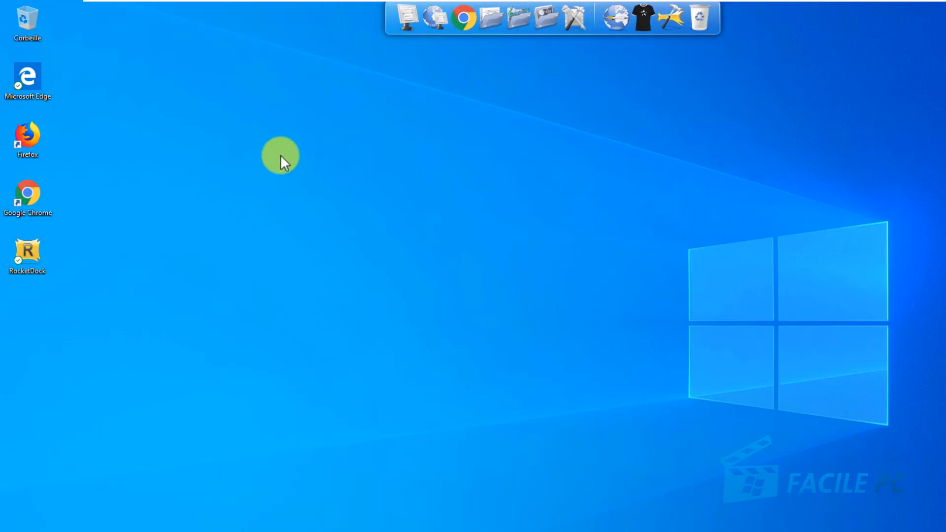
pyautogui.click(470, 26)
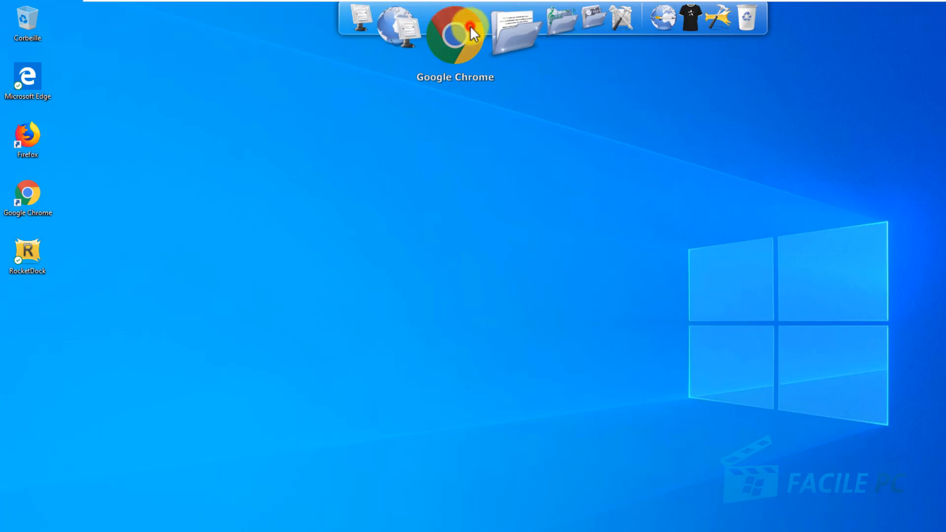
pyautogui.moveTo(470, 26); pyautogui.dragTo(264, 179)
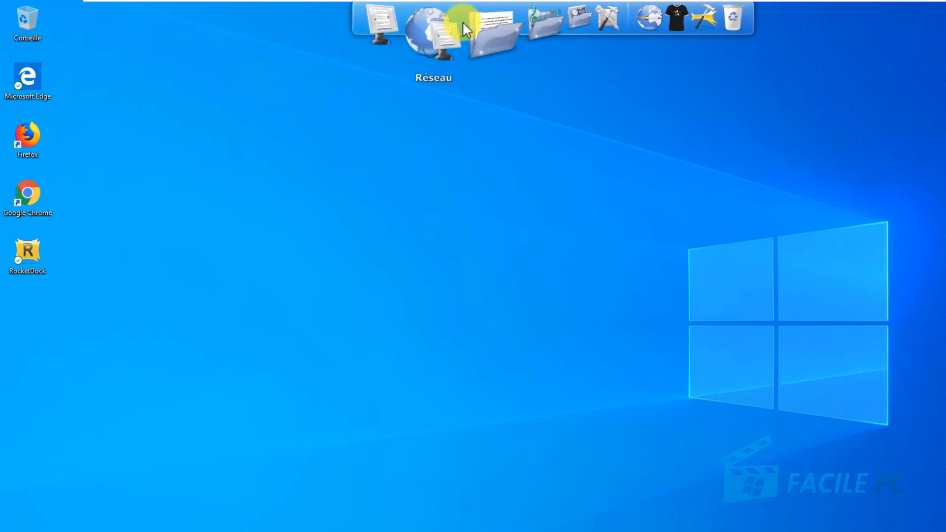
# Step: Add a new file shortcut after the dock's Réseau icon, pointing to the firefox application in C:\Programmes\Mozilla Firefox
pyautogui.rightClick(464, 23)
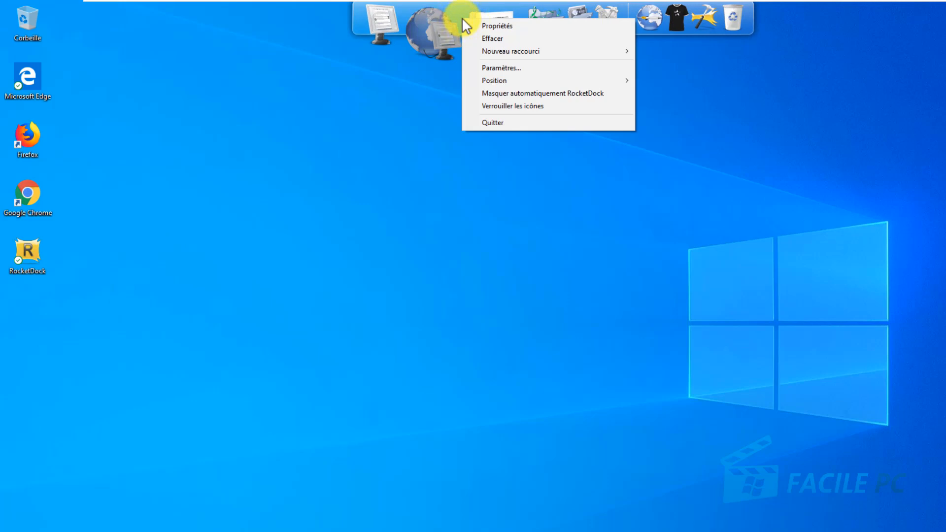
pyautogui.moveTo(495, 50)
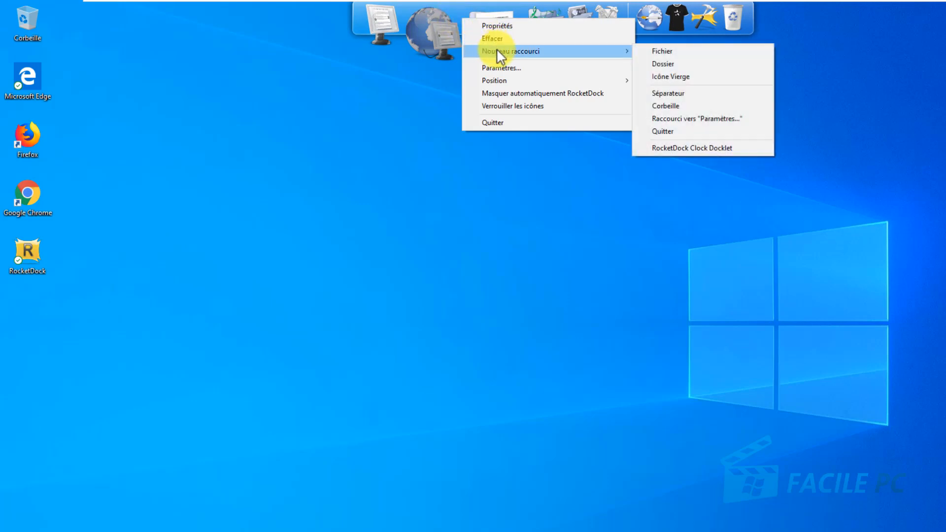
pyautogui.click(666, 51)
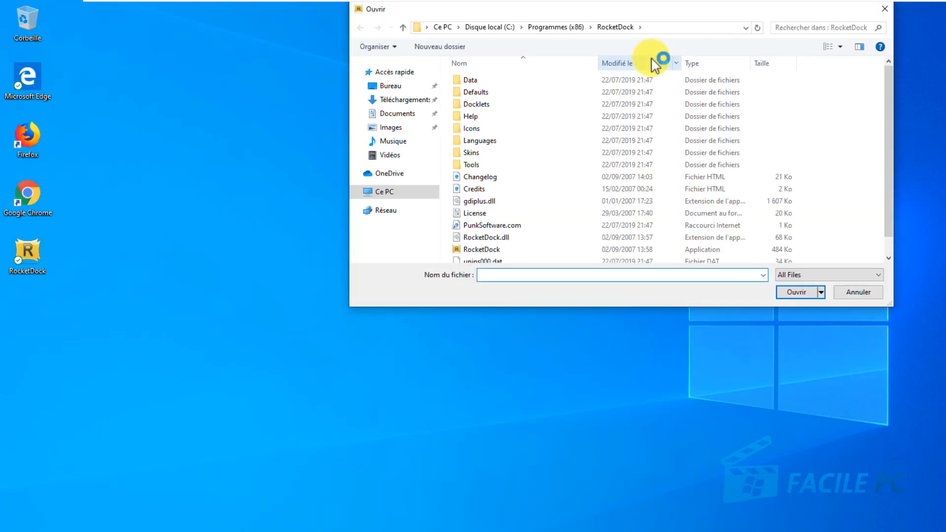
pyautogui.click(388, 194)
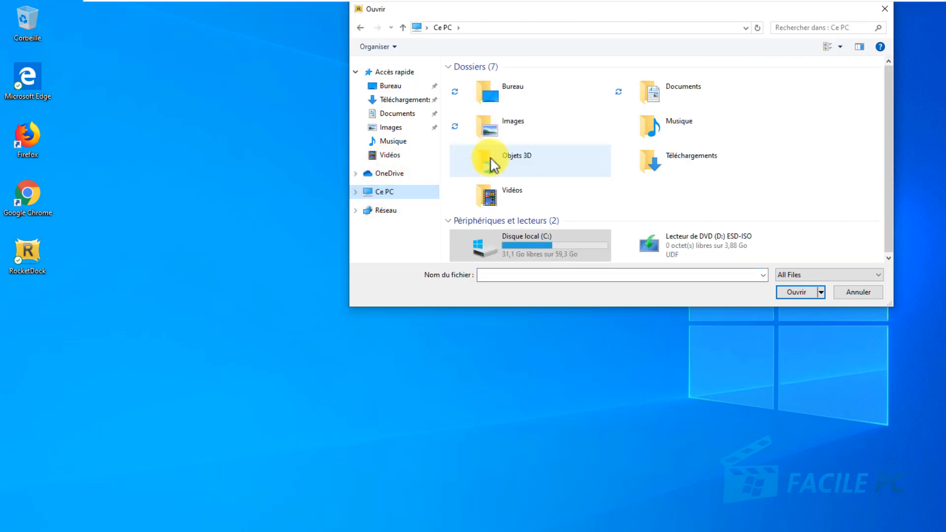
pyautogui.doubleClick(542, 243)
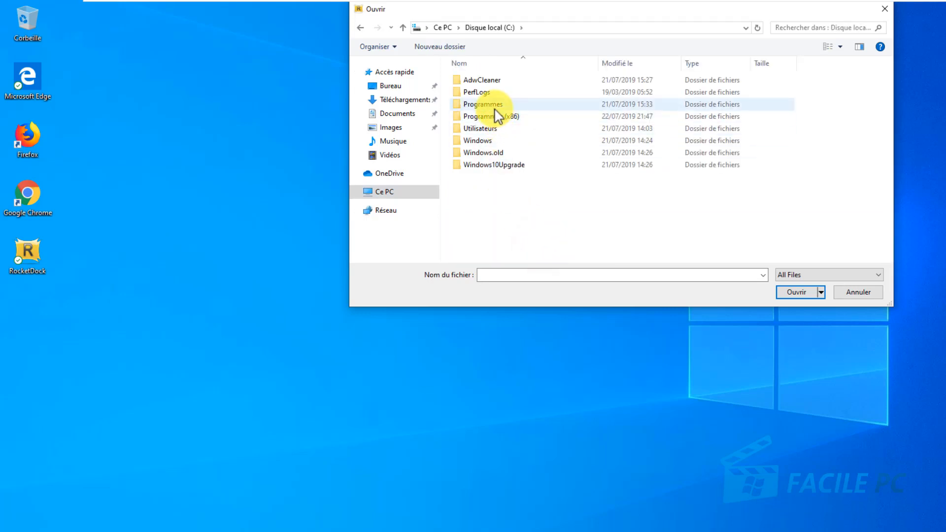
pyautogui.doubleClick(495, 106)
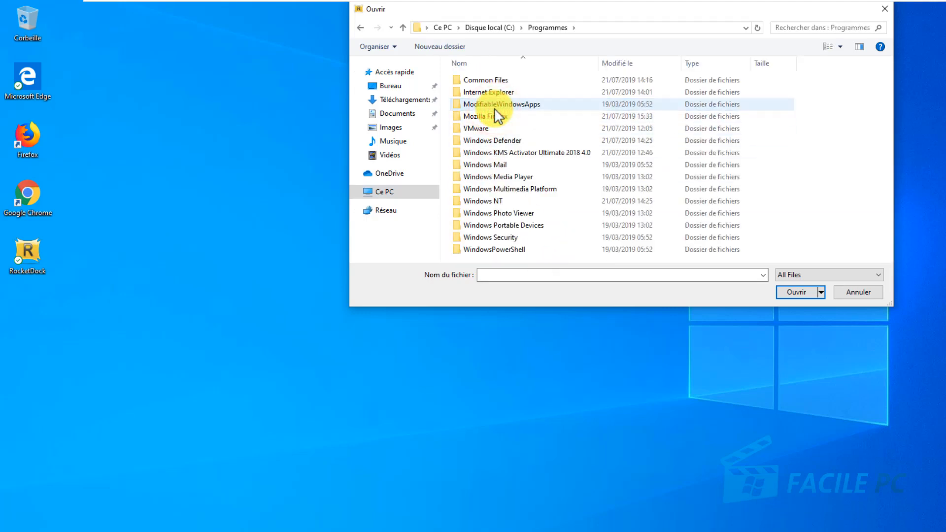
pyautogui.doubleClick(492, 115)
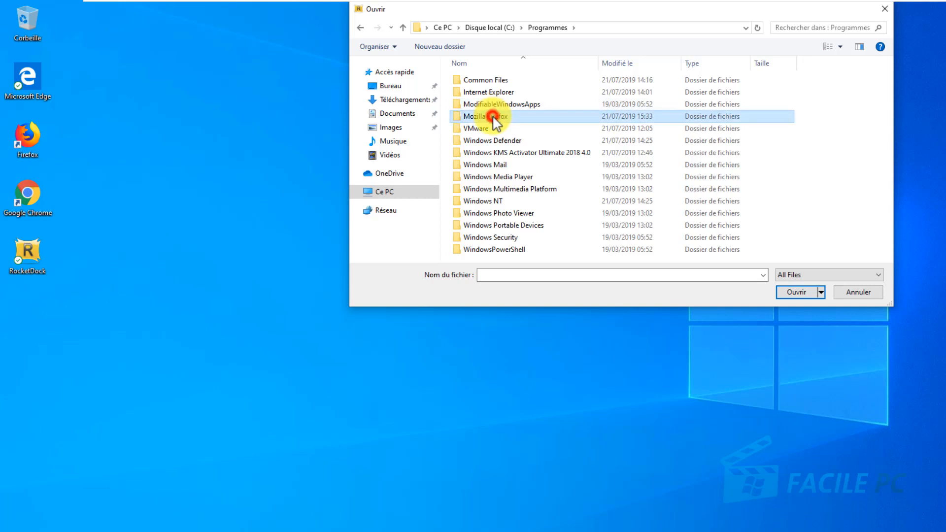
pyautogui.scroll(-20, 480, 138)
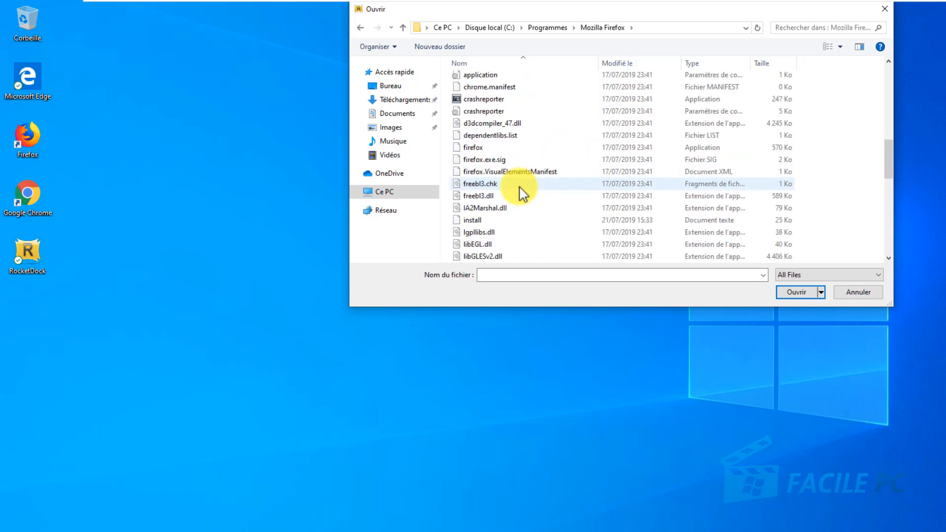
pyautogui.scroll(3, 523, 194)
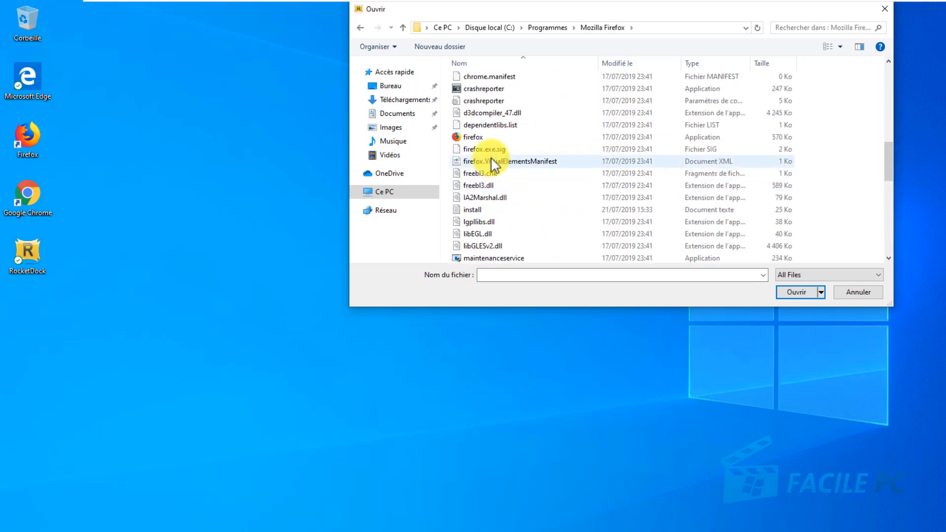
pyautogui.doubleClick(476, 139)
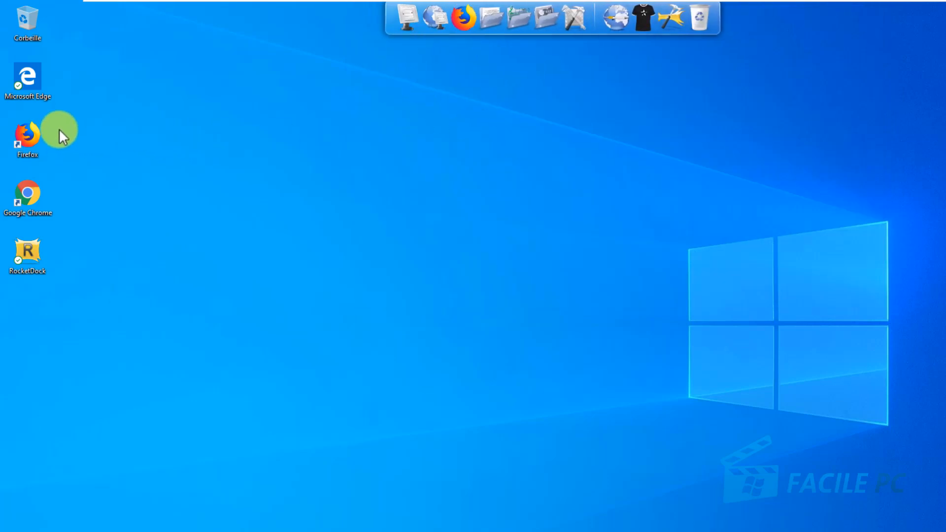
# Step: Insert a Séparateur in the dock right after the Firefox icon
pyautogui.rightClick(476, 20)
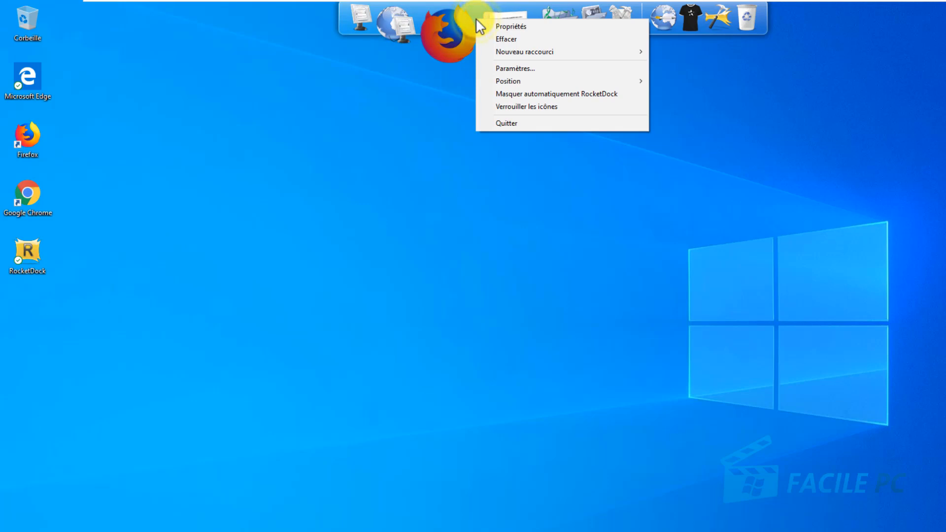
pyautogui.moveTo(518, 60)
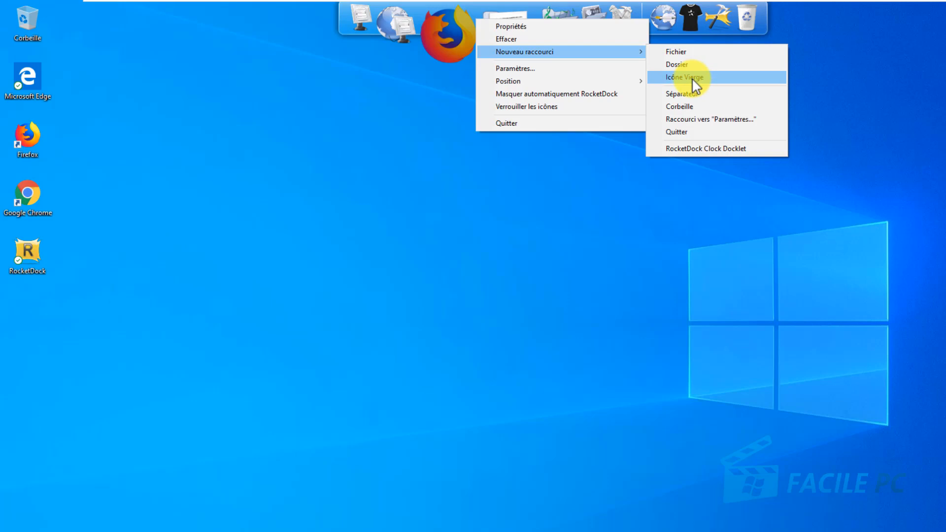
pyautogui.click(694, 94)
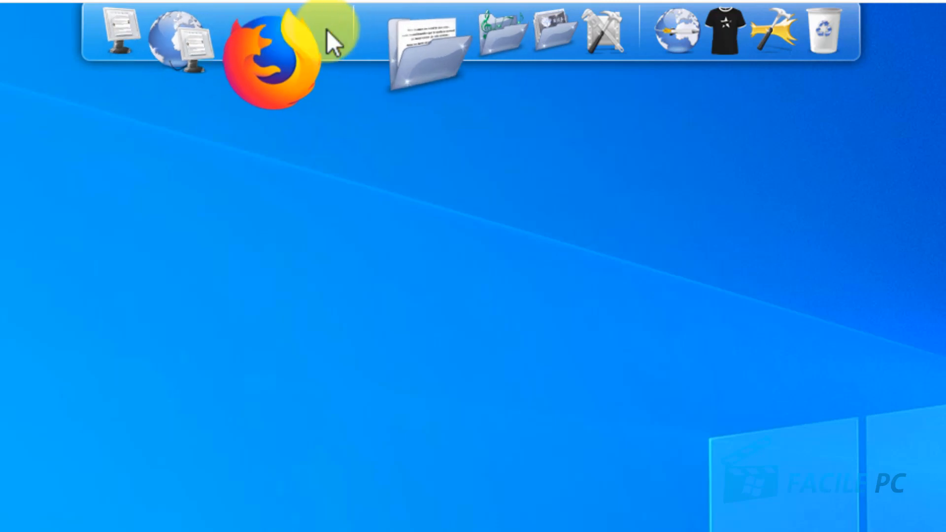
# Step: Try adding a Corbeille shortcut between the Firefox icon and the separator, and remove it from the dock again
pyautogui.rightClick(336, 30)
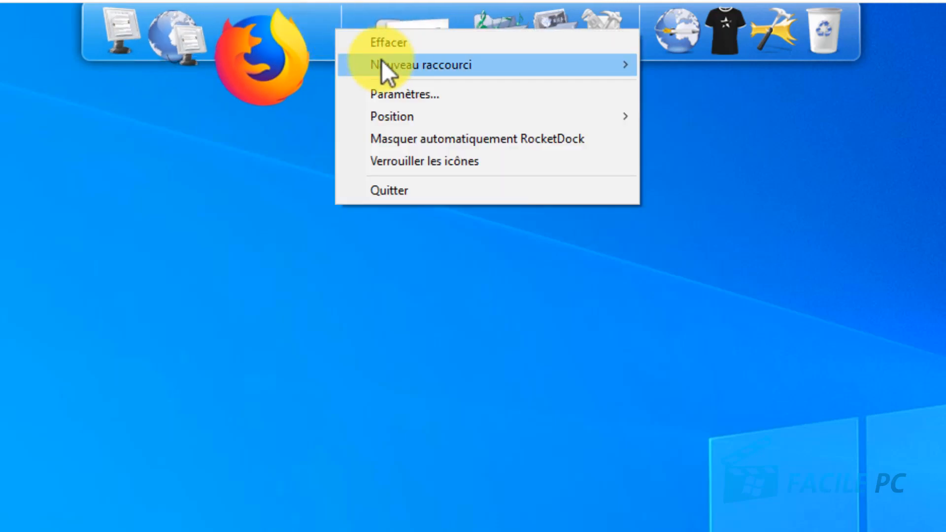
pyautogui.moveTo(381, 59)
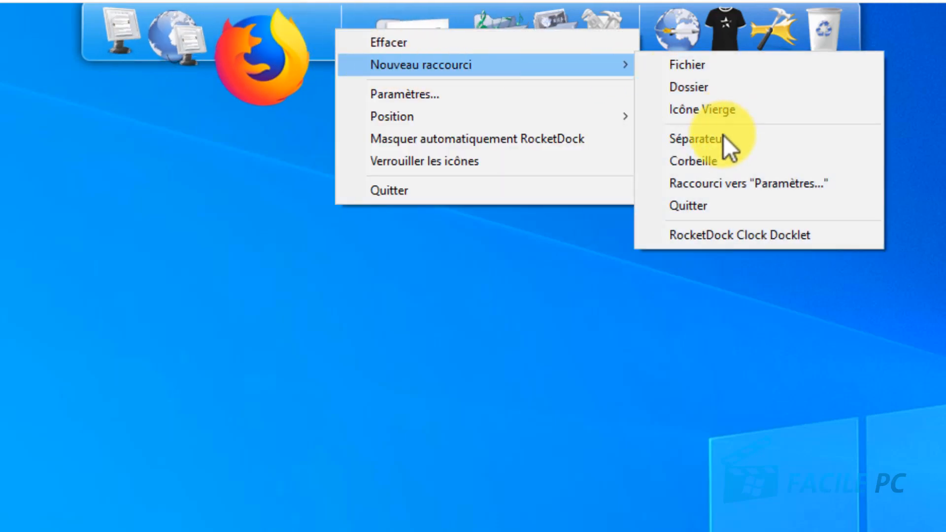
pyautogui.click(725, 159)
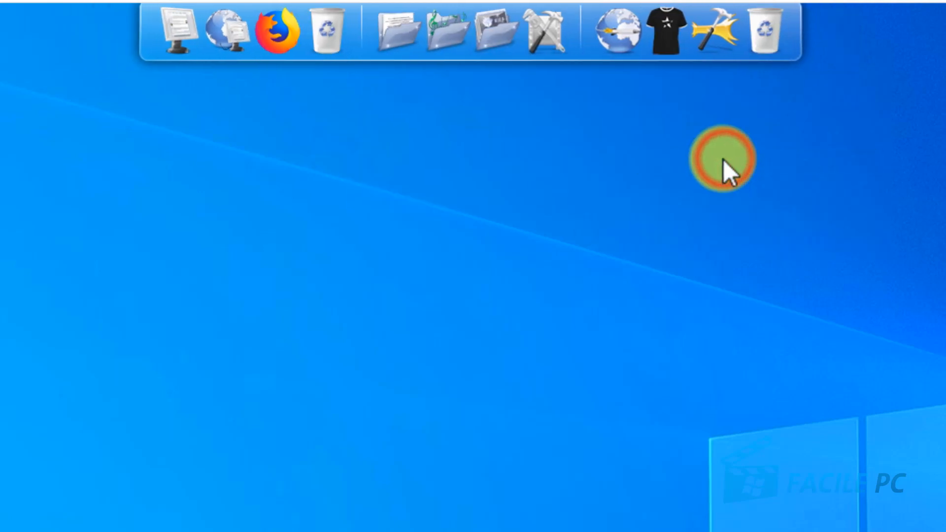
pyautogui.moveTo(338, 35); pyautogui.dragTo(317, 280)
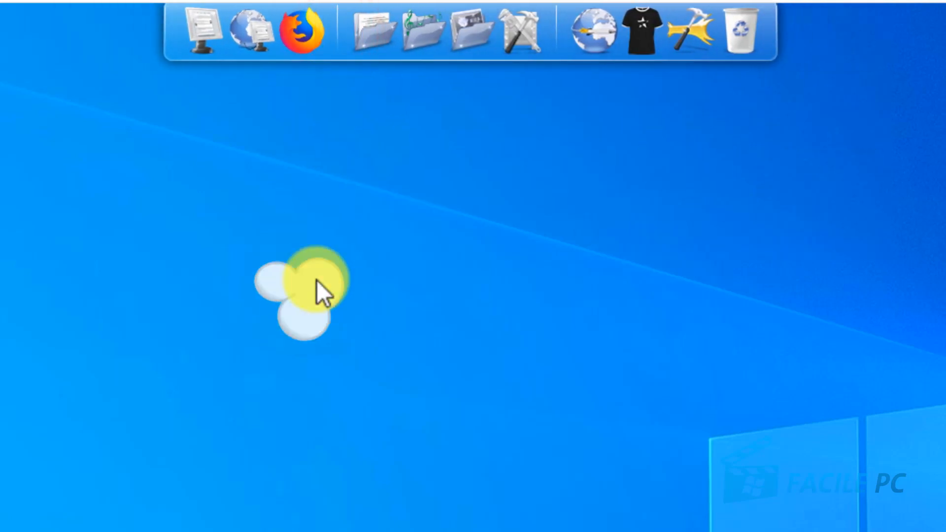
pyautogui.rightClick(329, 32)
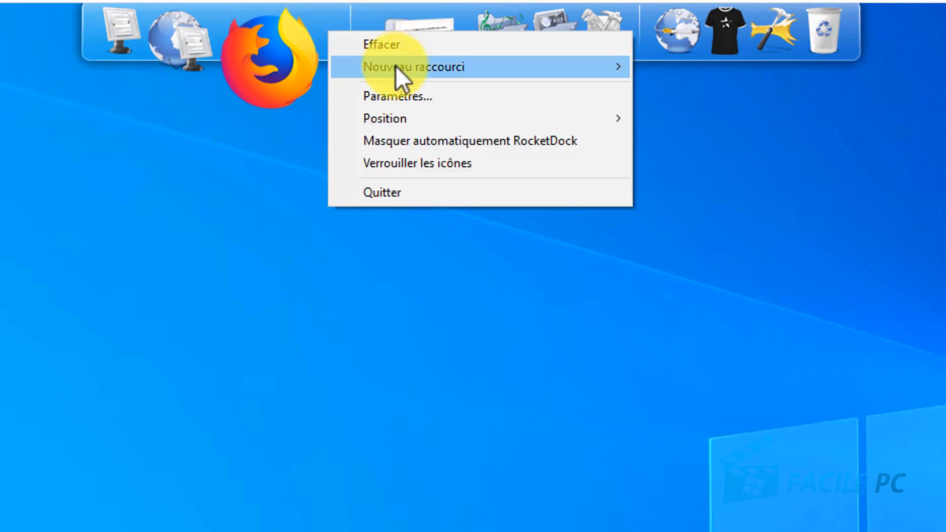
pyautogui.moveTo(395, 66)
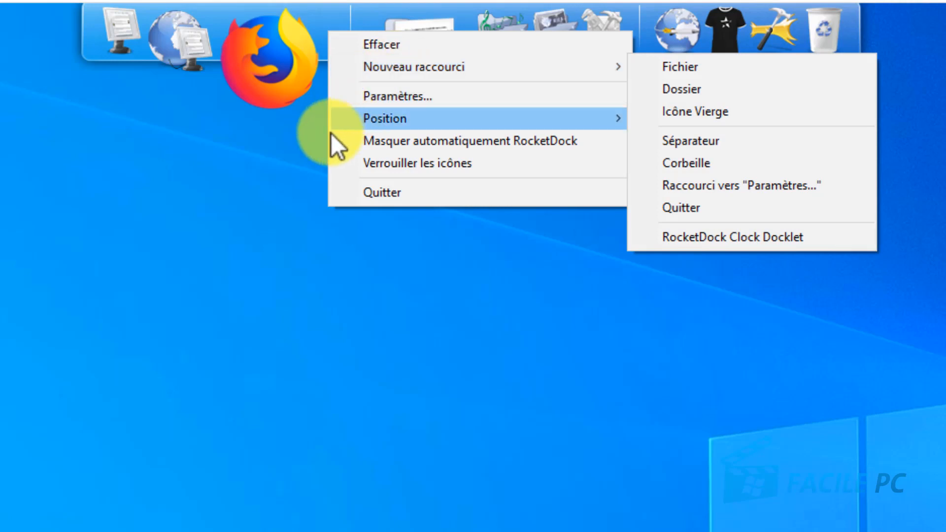
pyautogui.click(263, 223)
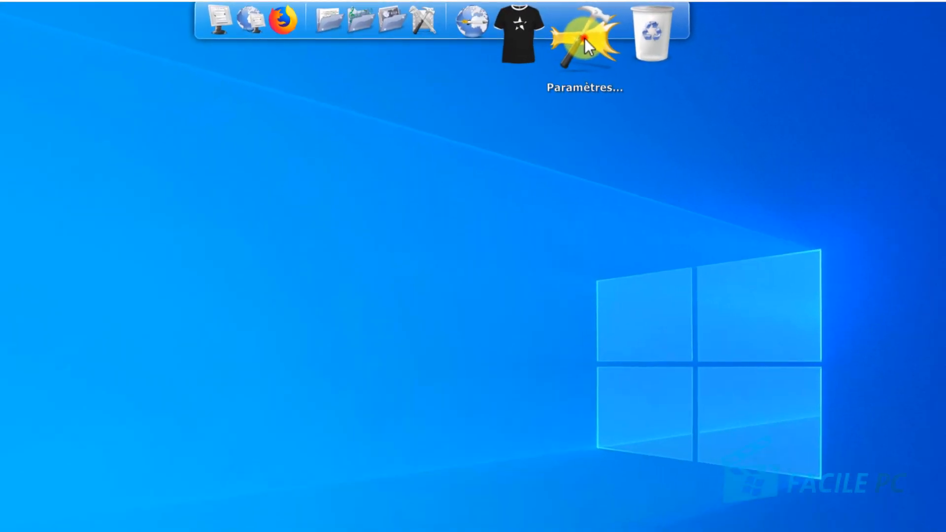
# Step: Open the dock's Paramètres, set the language to Français and enable Lancer RocketDock au démarrage
pyautogui.click(582, 38)
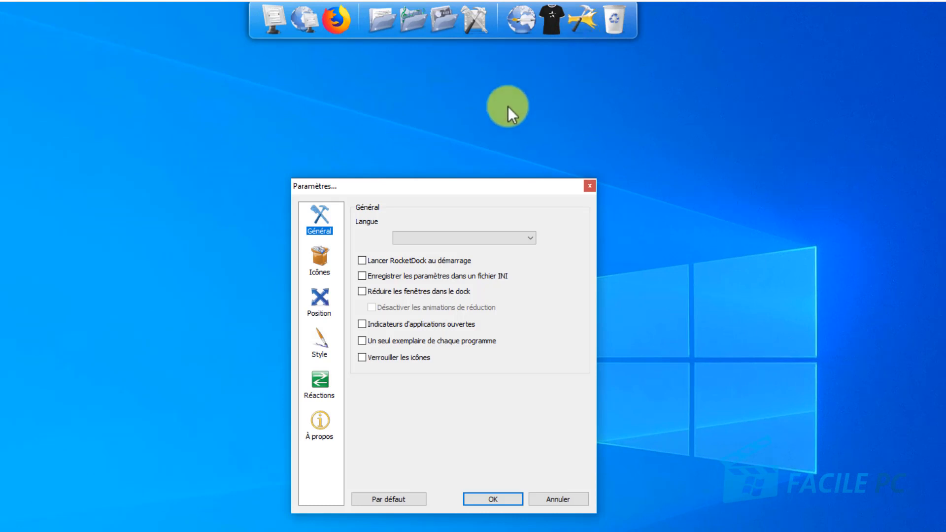
pyautogui.moveTo(441, 186); pyautogui.dragTo(440, 150)
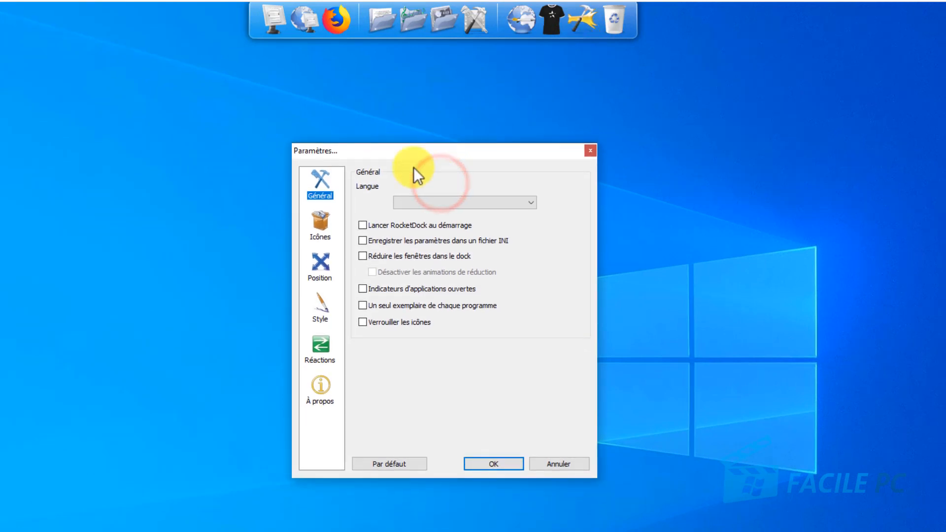
pyautogui.click(447, 203)
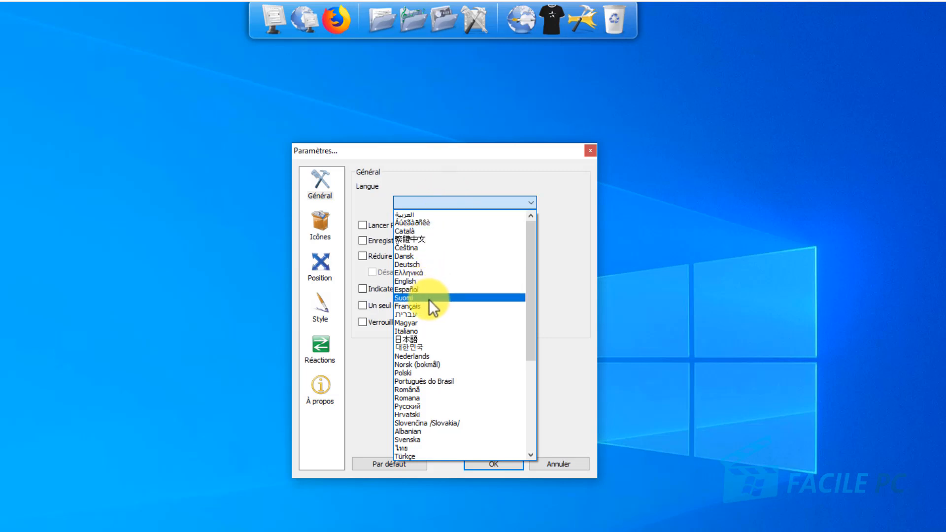
pyautogui.click(428, 305)
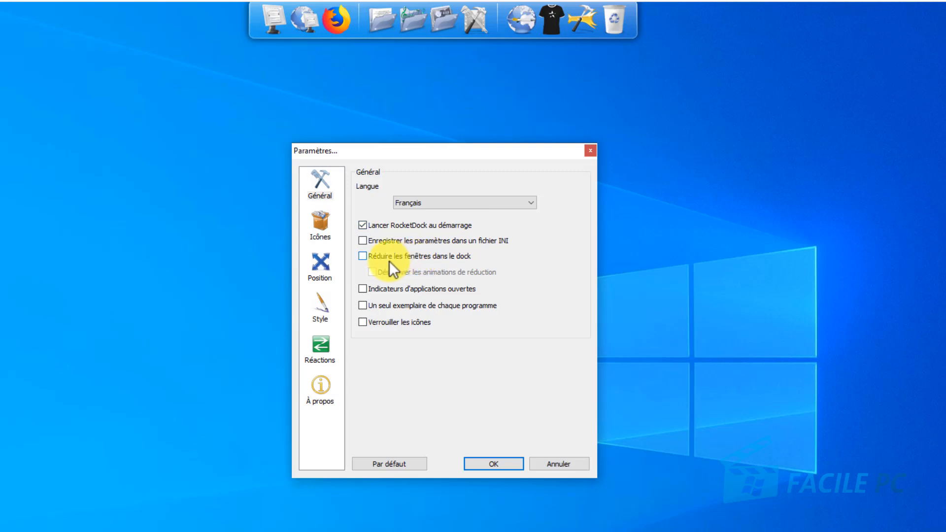
# Step: Enable Réduire les fenêtres dans le dock, Indicateurs d'applications ouvertes and Verrouiller les icônes, trying the indicators with Firefox from the dock
pyautogui.click(364, 257)
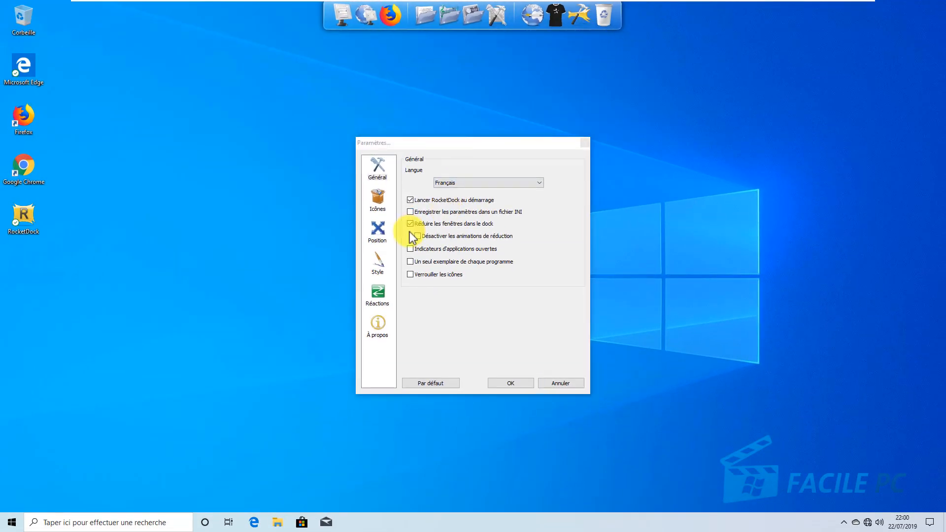
pyautogui.click(410, 248)
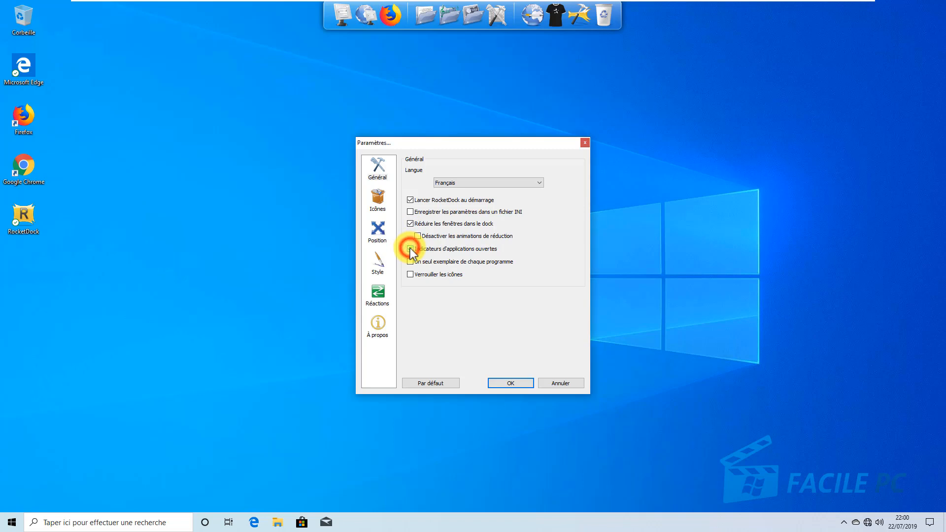
pyautogui.click(393, 12)
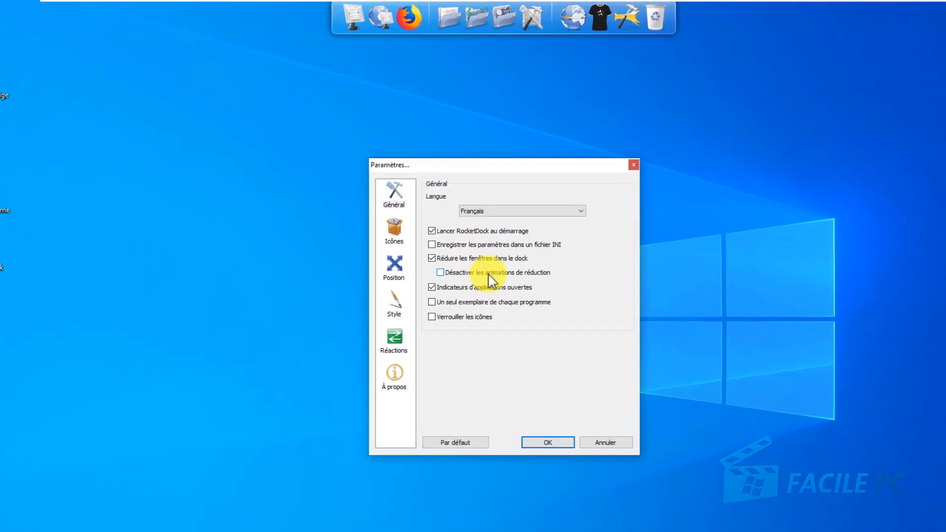
pyautogui.click(435, 322)
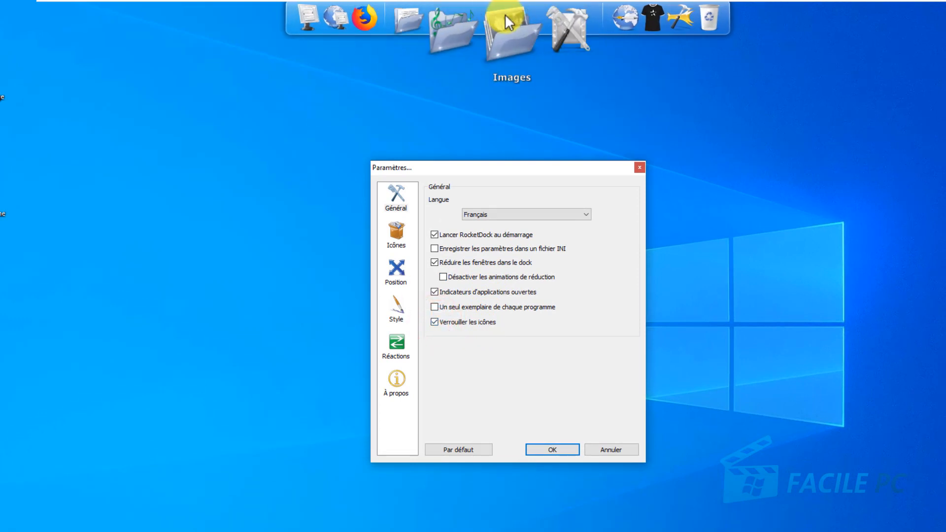
# Step: Disable Verrouiller les icônes, and set the dock icons to Qualité moyenne, 100% Transparence and a Taille of 57px
pyautogui.click(432, 322)
pyautogui.click(396, 238)
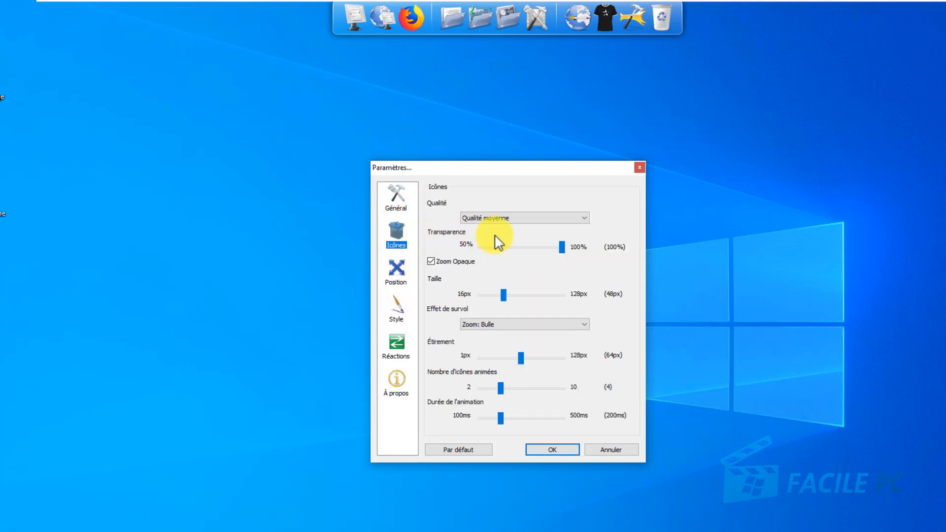
pyautogui.click(500, 218)
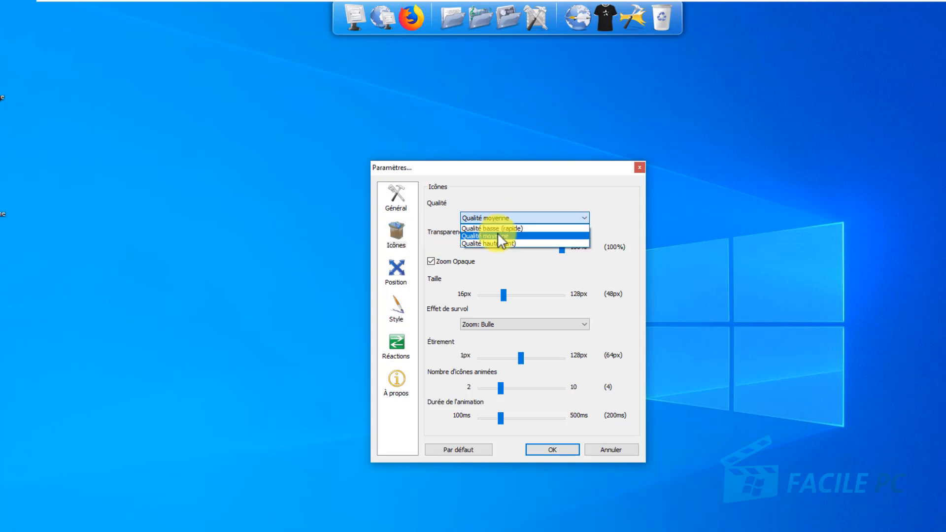
pyautogui.click(498, 235)
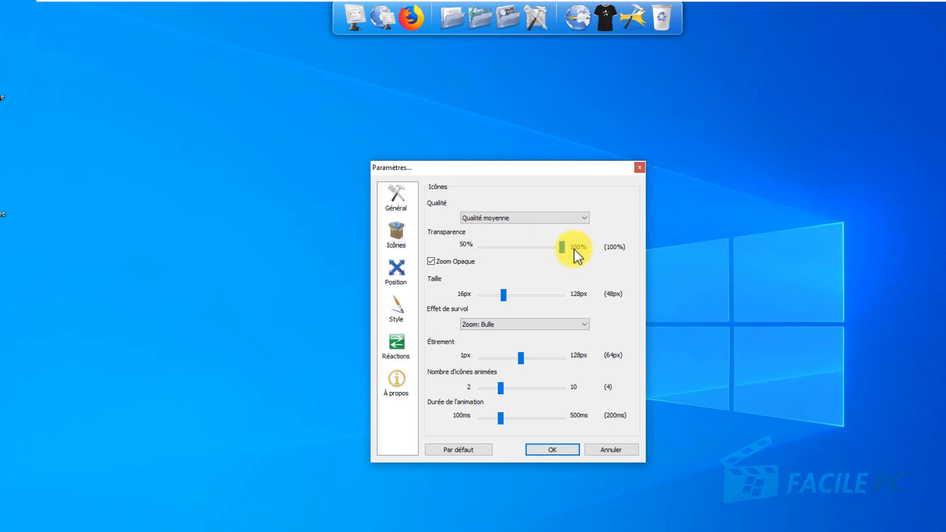
pyautogui.moveTo(565, 249)
pyautogui.mouseDown()
pyautogui.moveTo(460, 249)
pyautogui.moveTo(570, 250)
pyautogui.mouseUp()
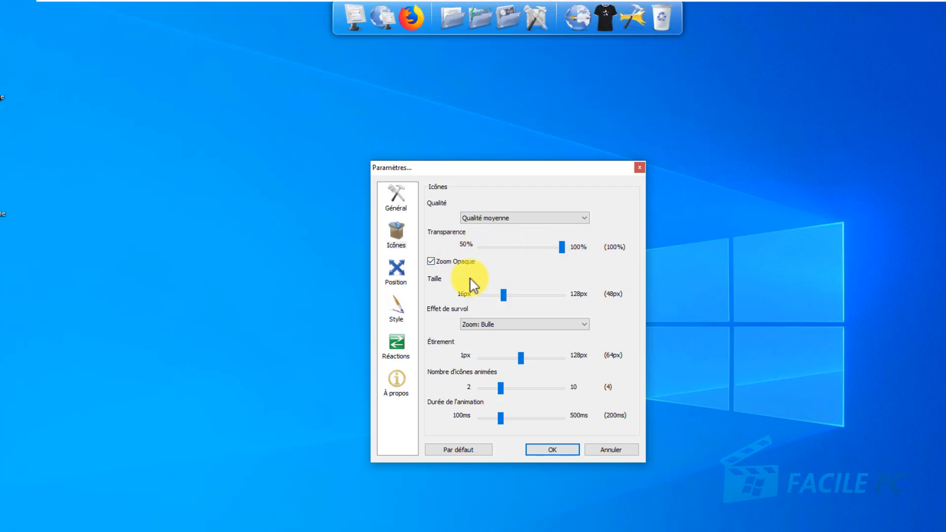
pyautogui.moveTo(504, 294)
pyautogui.mouseDown()
pyautogui.moveTo(570, 300)
pyautogui.moveTo(475, 299)
pyautogui.moveTo(510, 294)
pyautogui.mouseUp()
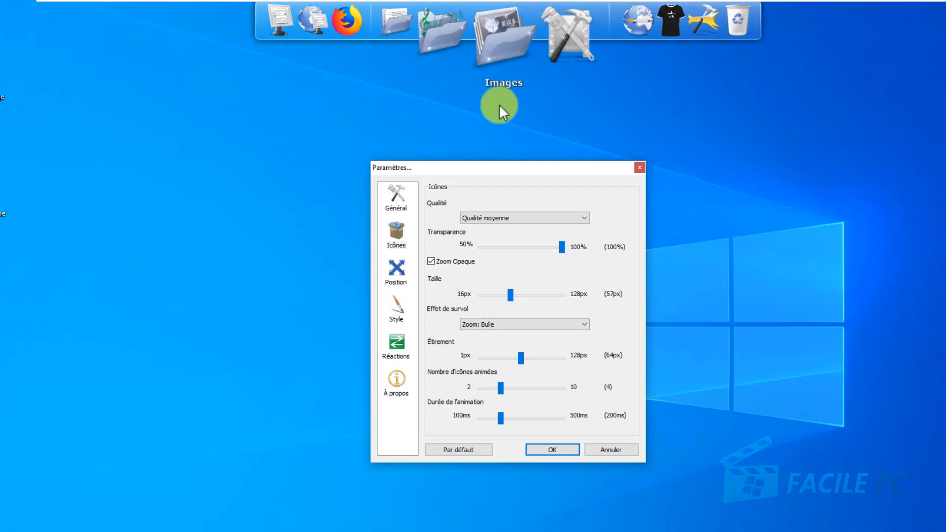
# Step: Try the Aucun and Zoom: Plateau hover effects on the dock icons, and return Effet de survol to Zoom: Bulle
pyautogui.click(528, 321)
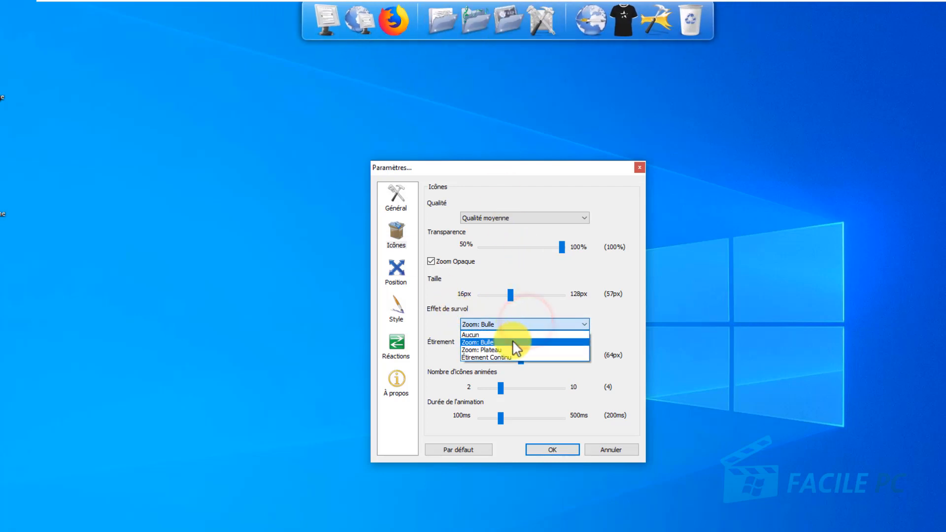
pyautogui.click(494, 335)
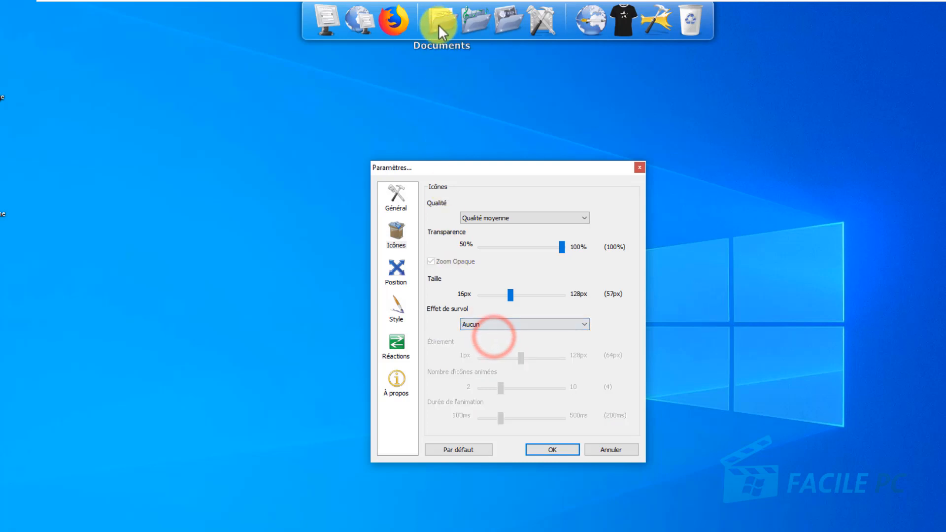
pyautogui.click(500, 324)
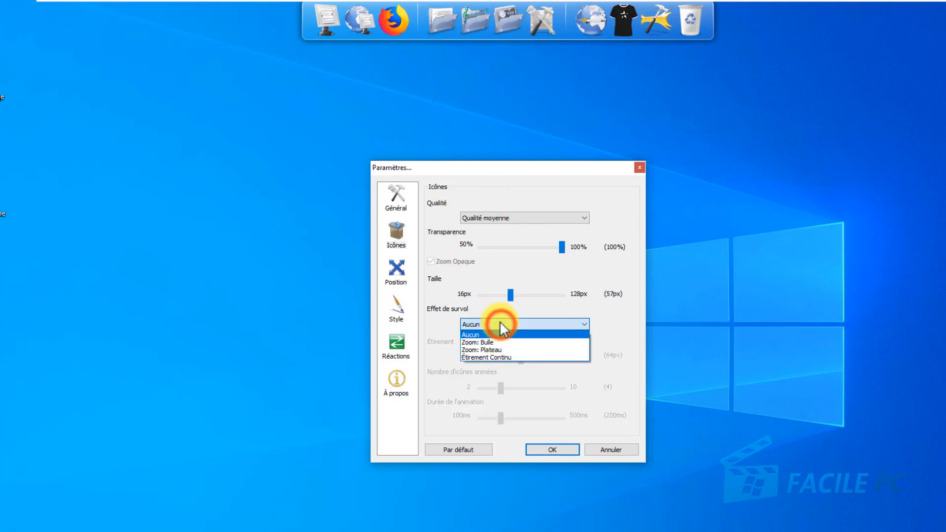
pyautogui.click(494, 349)
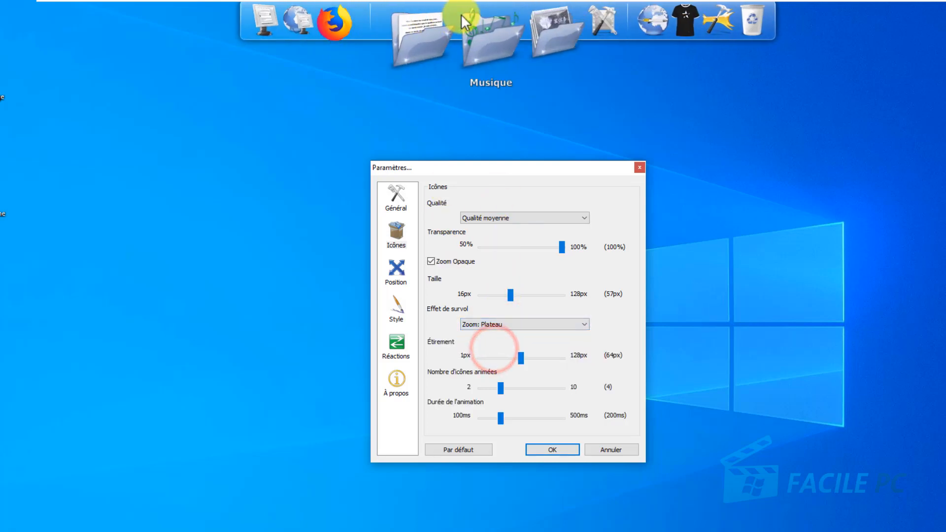
pyautogui.click(482, 322)
pyautogui.click(493, 343)
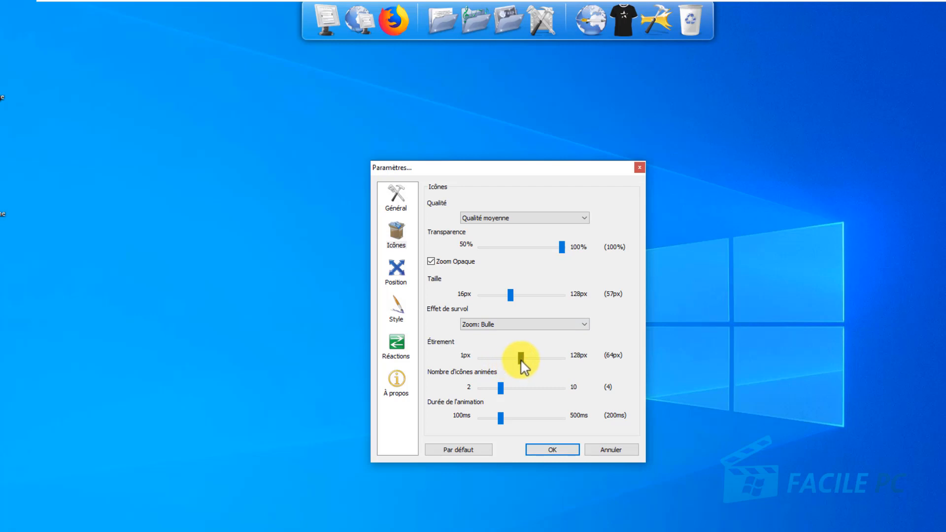
# Step: Set the icons' Étirement to 123px and leave Nombre d'icônes animées at 4
pyautogui.moveTo(520, 360); pyautogui.dragTo(559, 357)
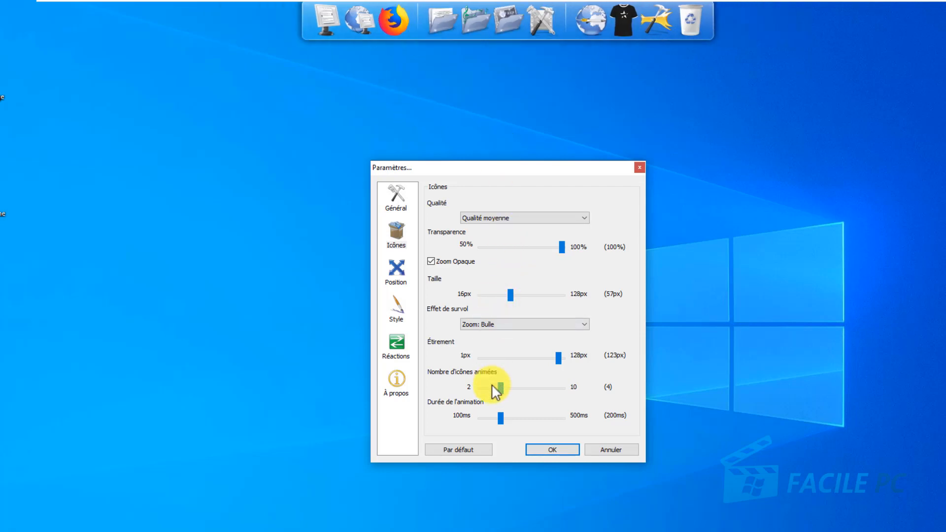
pyautogui.moveTo(501, 387); pyautogui.dragTo(501, 387)
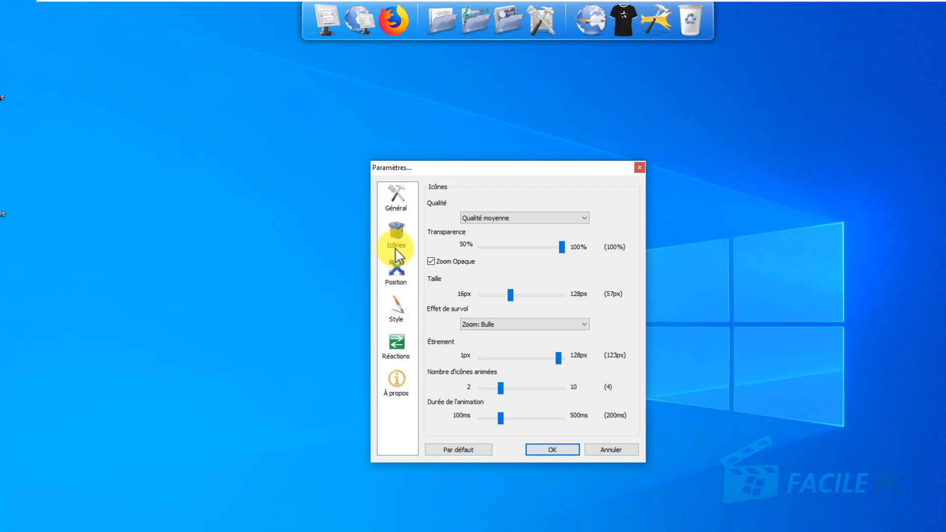
# Step: Try the dock positions En bas and À gauche, and set the dock's Position to À droite
pyautogui.click(396, 270)
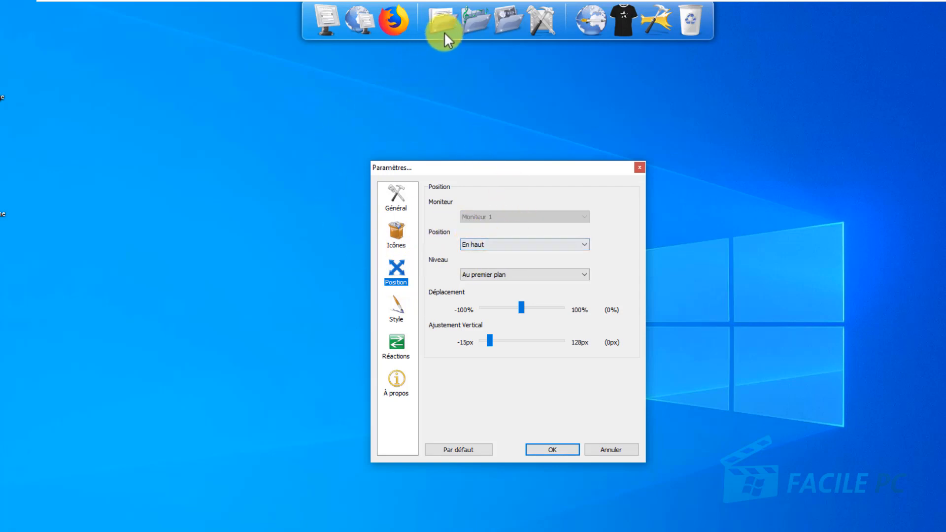
pyautogui.click(518, 244)
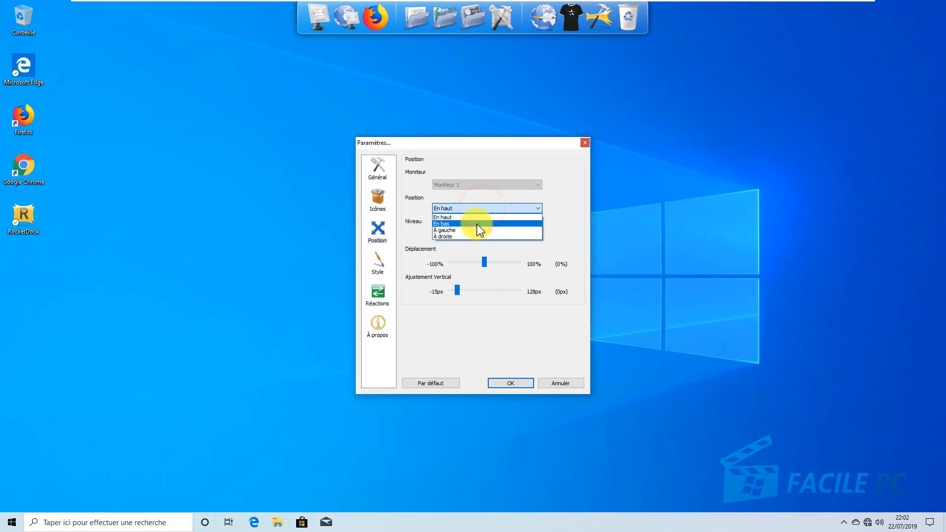
pyautogui.click(476, 224)
pyautogui.click(465, 206)
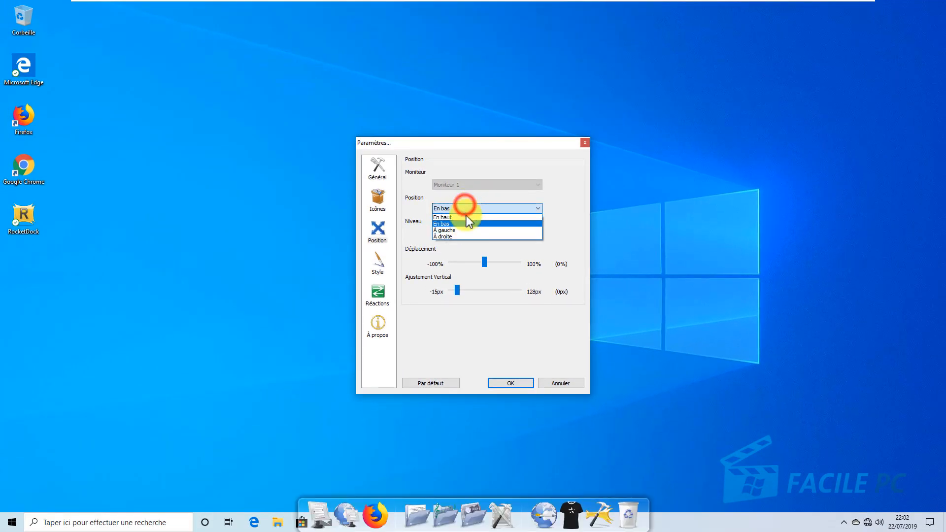
pyautogui.click(469, 229)
pyautogui.click(467, 209)
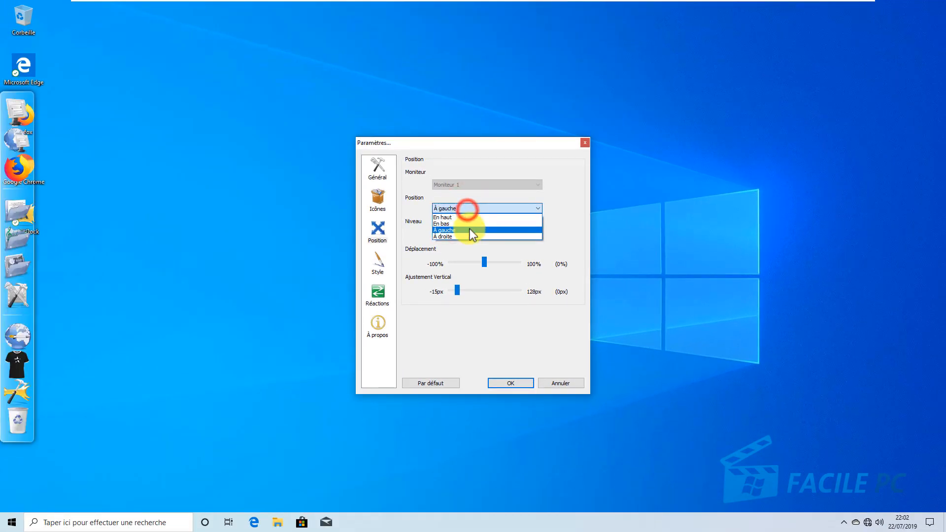
pyautogui.click(471, 237)
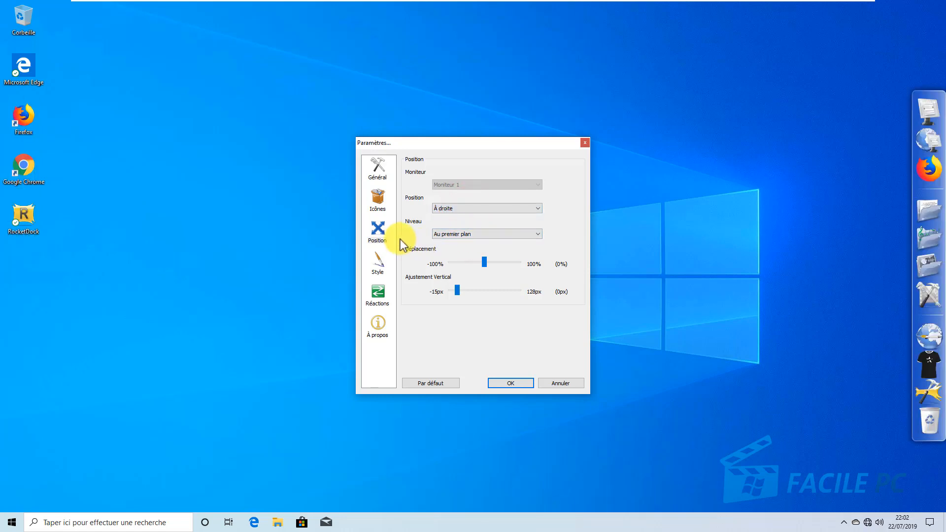
# Step: Apply the ProtoGlass theme to the dock, with Opacité du contour at 39% and Opacité de l'ombre at 14%
pyautogui.click(379, 263)
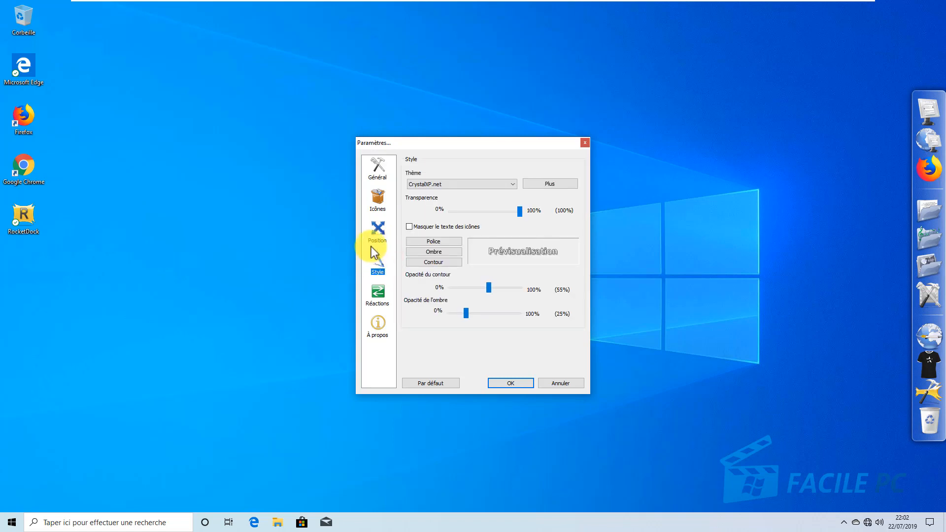
pyautogui.click(443, 184)
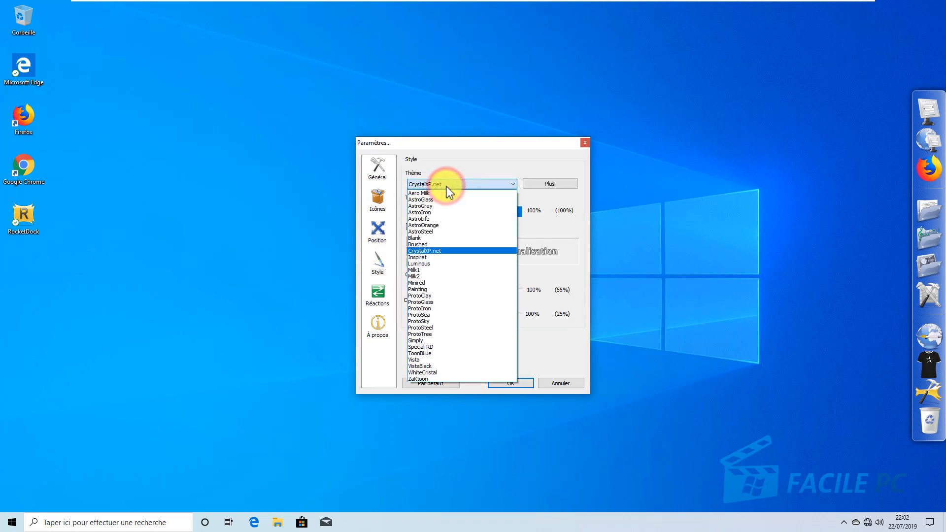
pyautogui.click(443, 302)
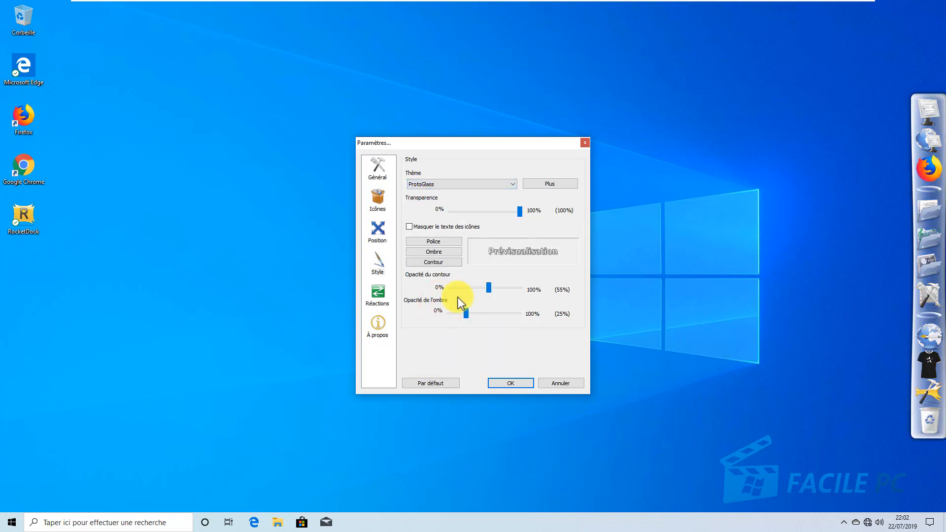
pyautogui.moveTo(488, 286); pyautogui.dragTo(461, 316)
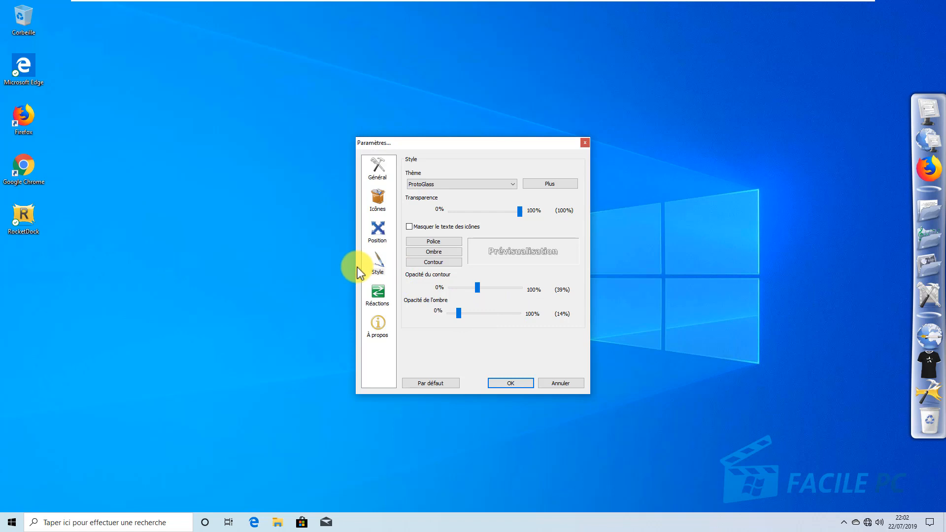
# Step: Review the Réactions settings, keep Rebonds as the Effet d'activation, and save the settings, trying the effect by launching Firefox from the dock
pyautogui.click(378, 293)
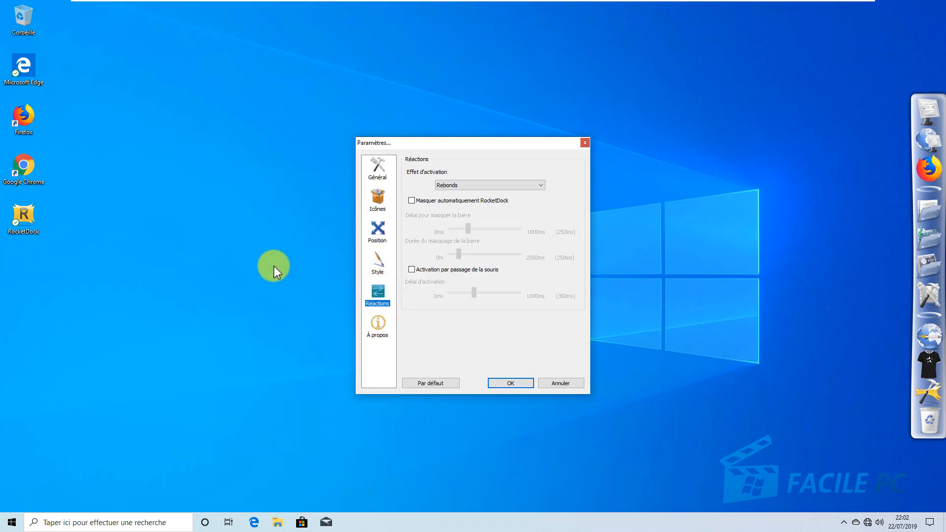
pyautogui.click(455, 186)
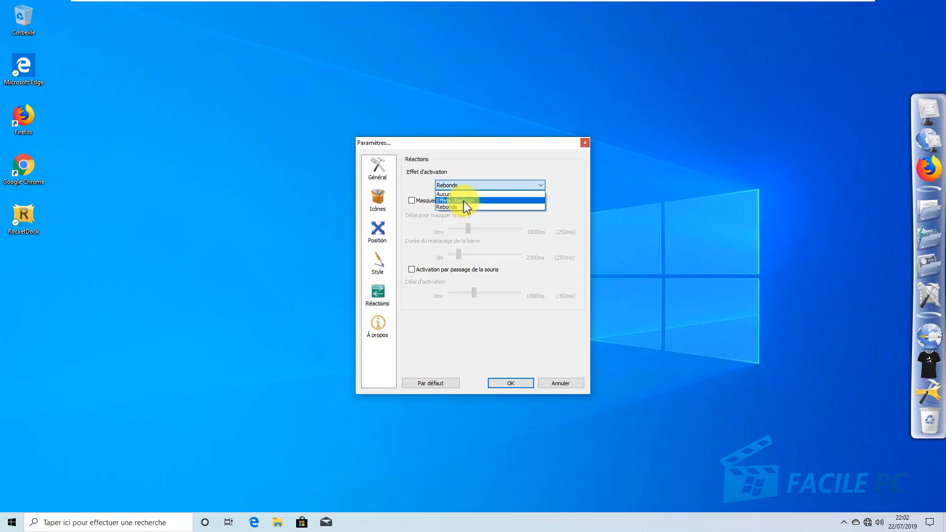
pyautogui.click(419, 214)
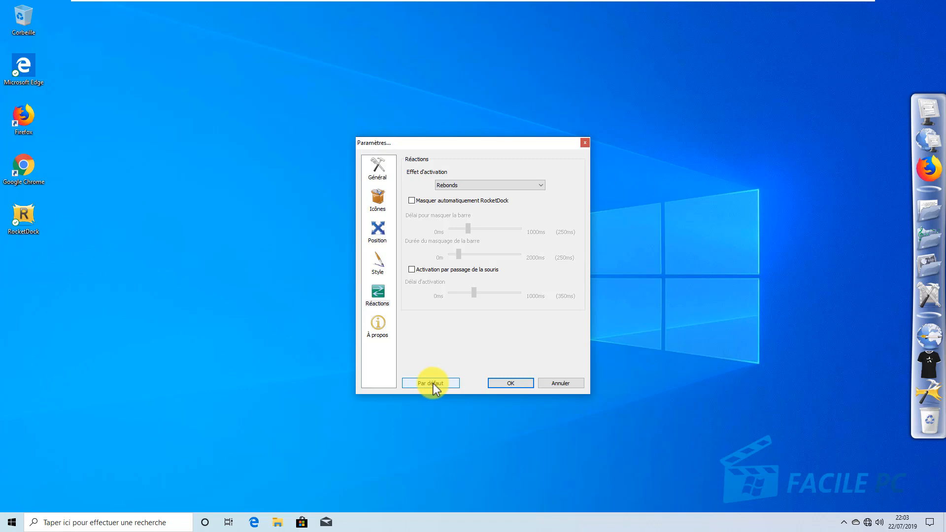
pyautogui.click(500, 384)
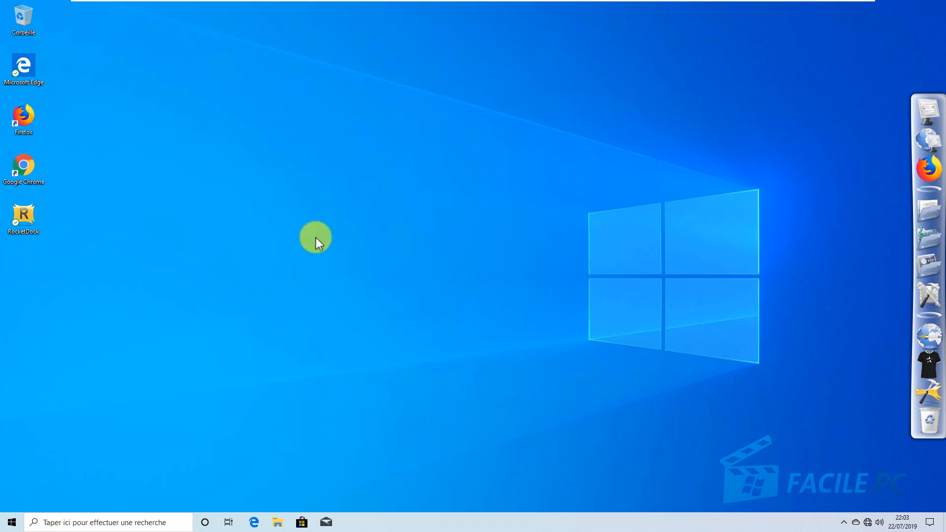
pyautogui.click(930, 176)
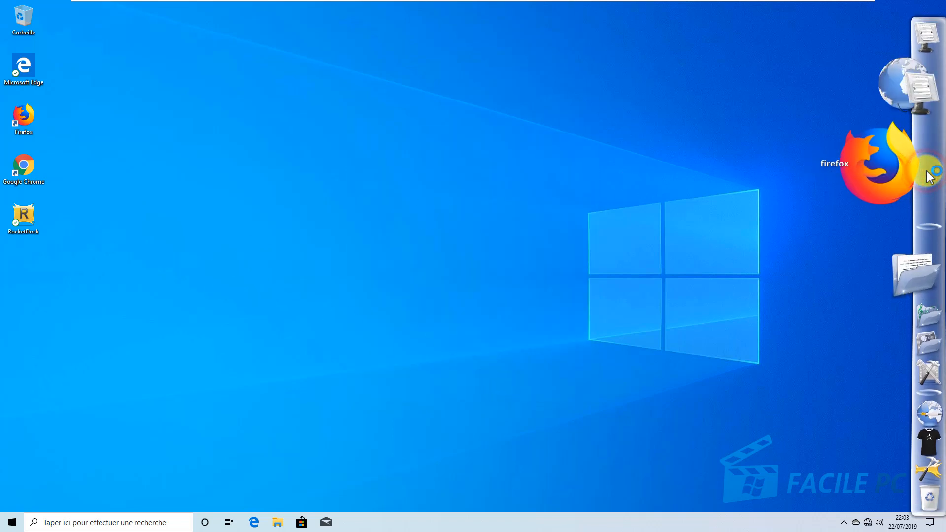